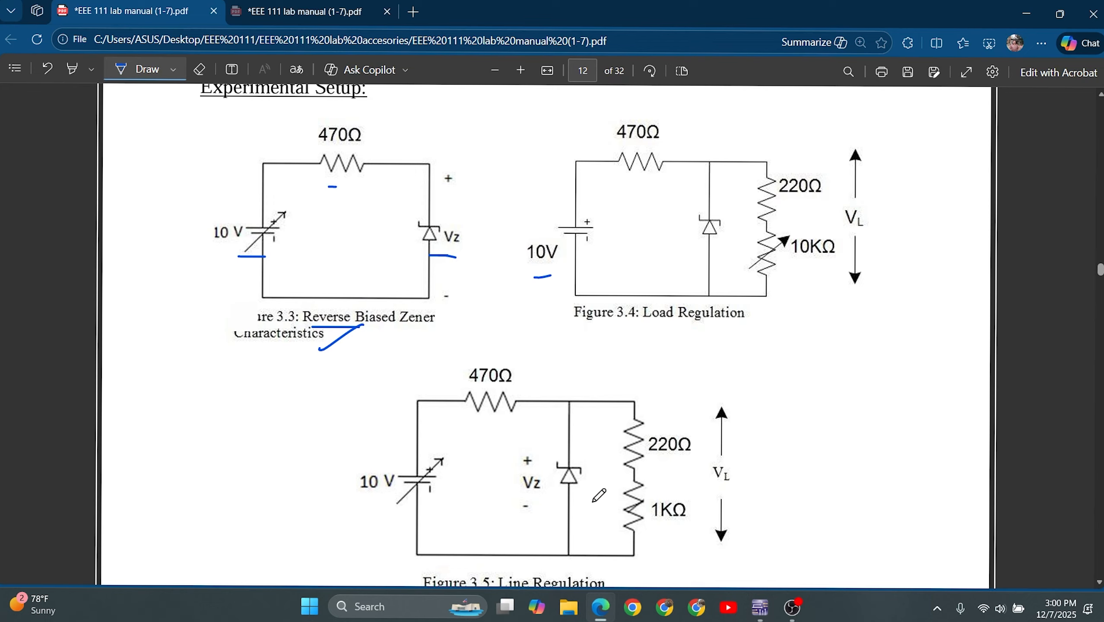
# - Underline the 10KΩ label of the variable resistor in Figure 3.4, Load Regulation, of the lab manual
pyautogui.scroll(-15, 561, 379)
pyautogui.scroll(-3, 565, 378)
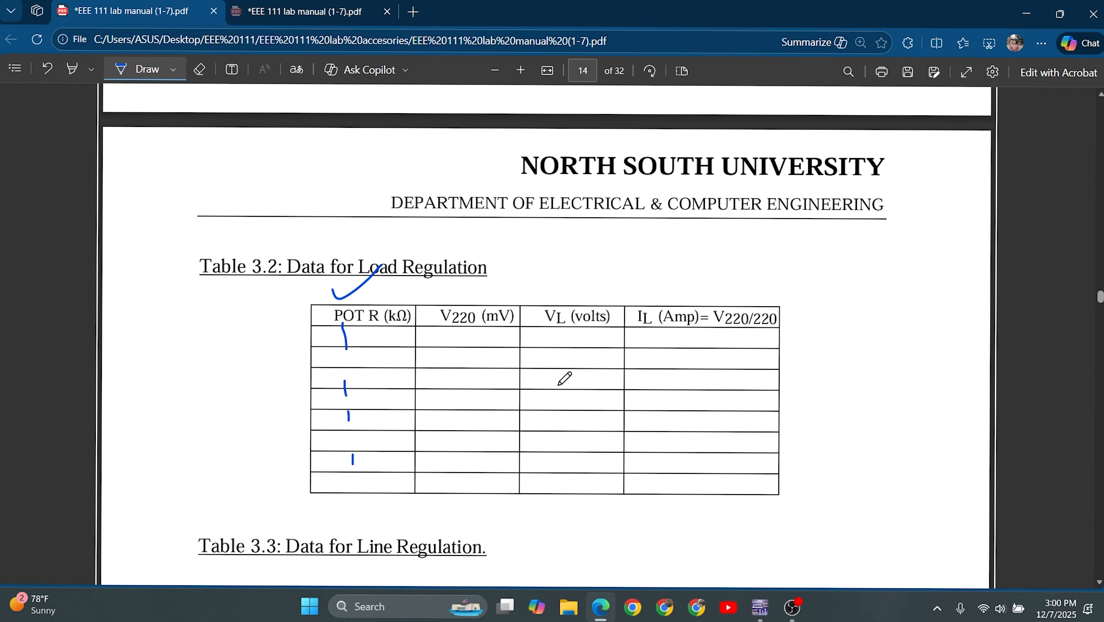
pyautogui.scroll(-3, 565, 378)
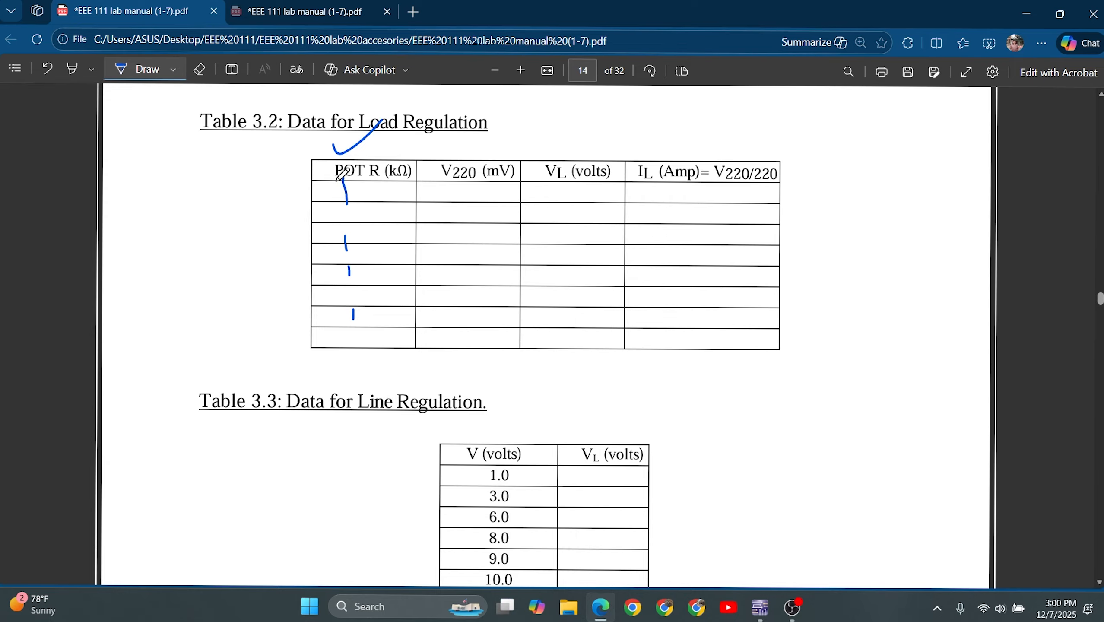
pyautogui.scroll(20, 468, 217)
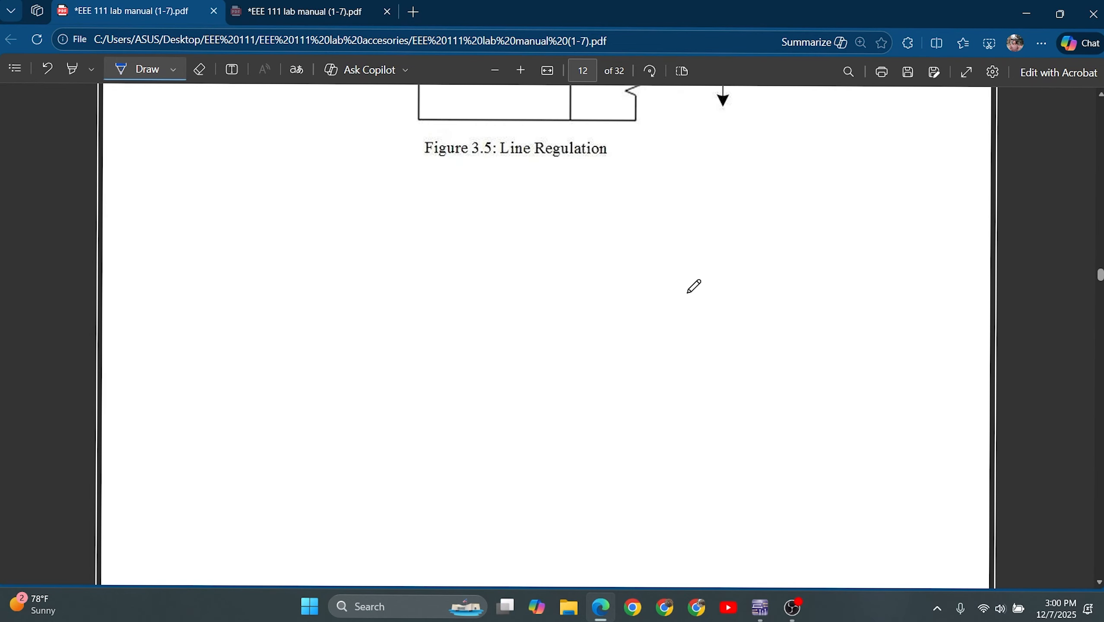
pyautogui.scroll(12, 692, 287)
pyautogui.moveTo(798, 414); pyautogui.dragTo(813, 413)
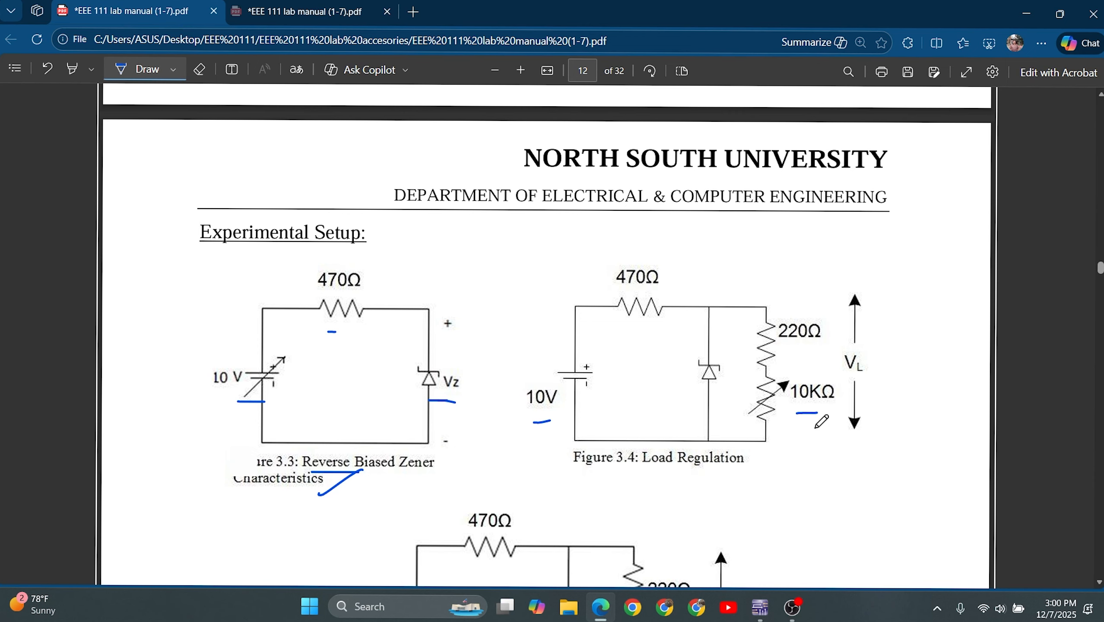
# - Draw a curly bracket beside the rows of Table 3.2, Data for Load Regulation, spanning the whole table
pyautogui.scroll(-20, 819, 395)
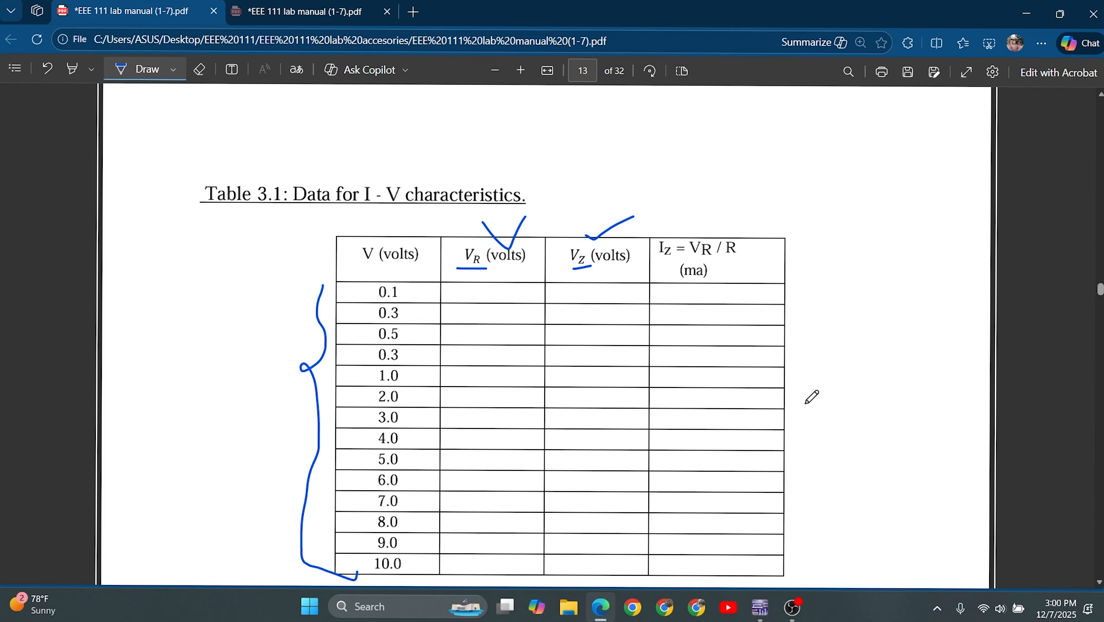
pyautogui.scroll(-9, 813, 397)
pyautogui.scroll(3, 812, 397)
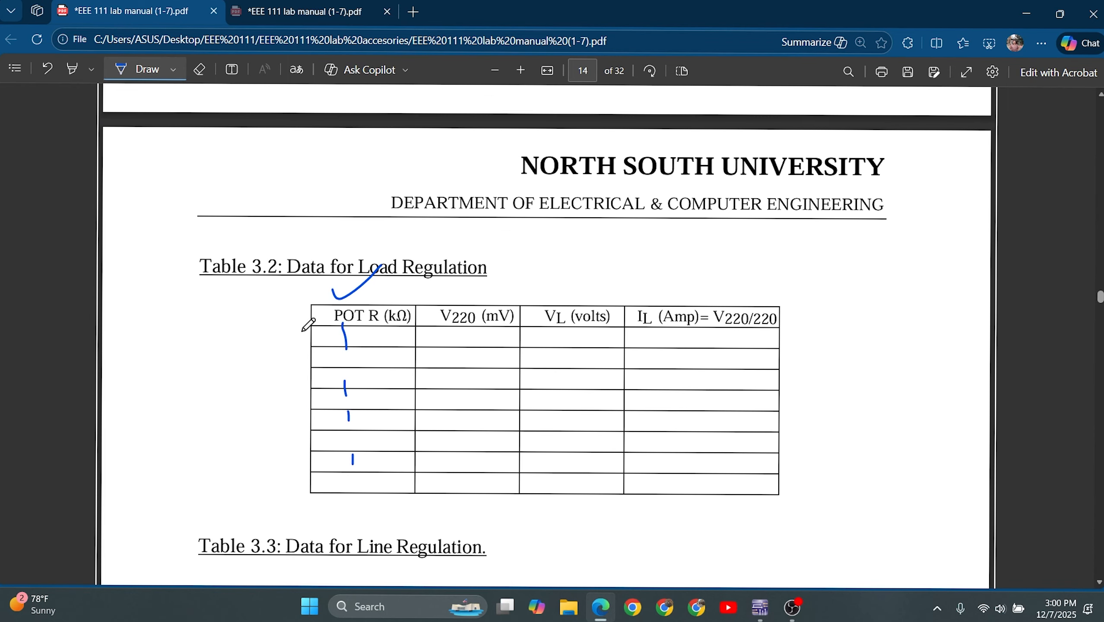
pyautogui.moveTo(303, 331)
pyautogui.mouseDown()
pyautogui.moveTo(278, 393)
pyautogui.moveTo(283, 519)
pyautogui.moveTo(340, 509)
pyautogui.mouseUp()
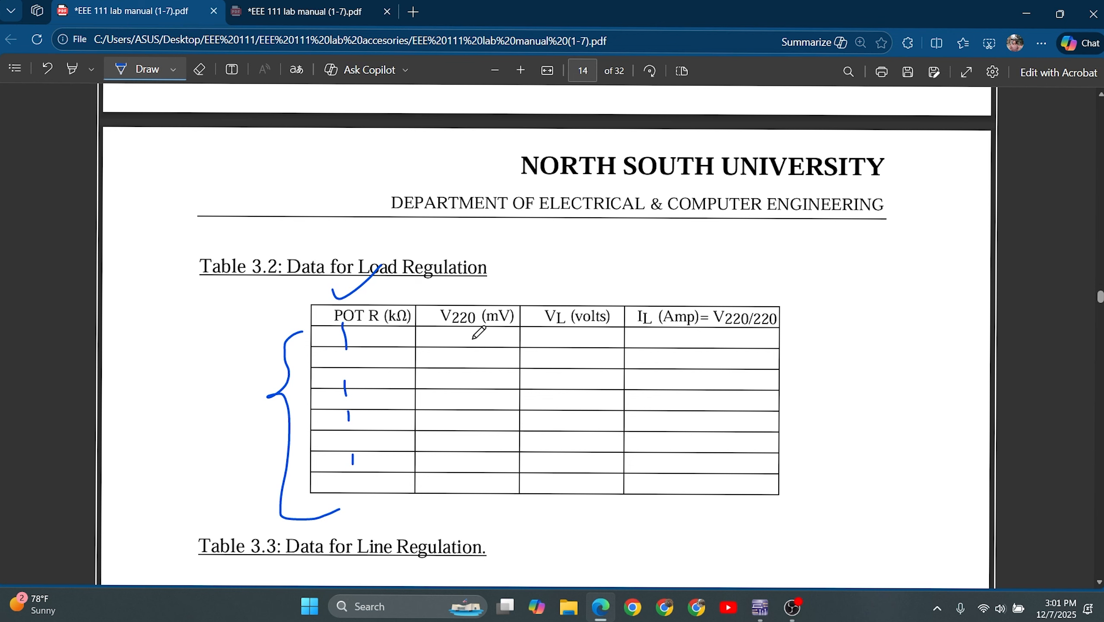
# - Examine the R3 parameter sweep settings in Multisim, and compare Table 3.2's columns with the Figure 3.4 circuit in the lab manual
pyautogui.click(760, 607)
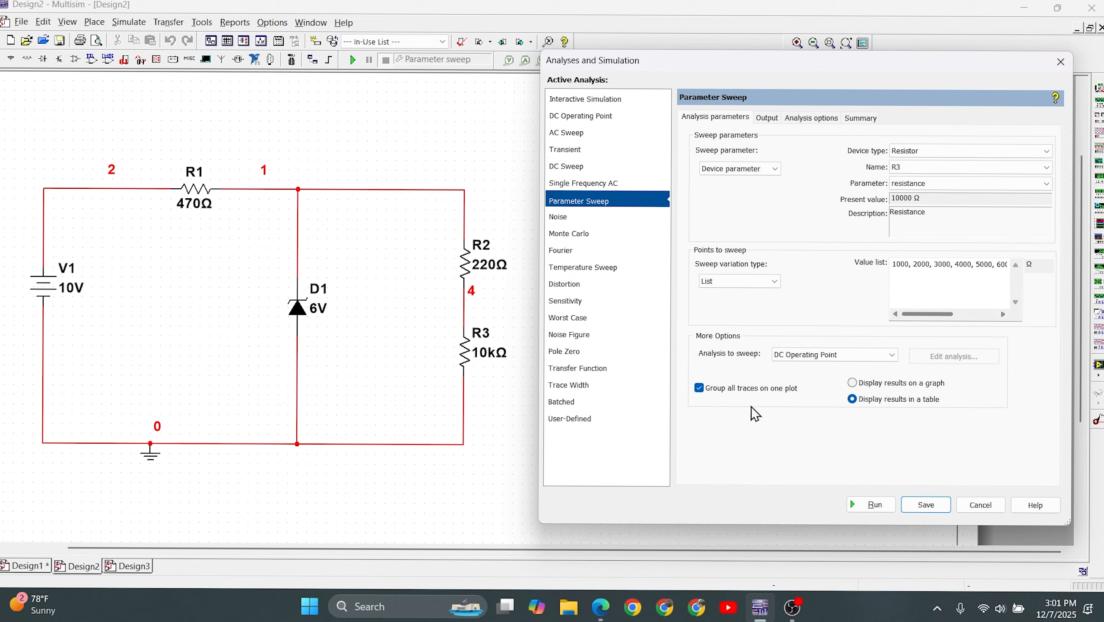
pyautogui.click(609, 599)
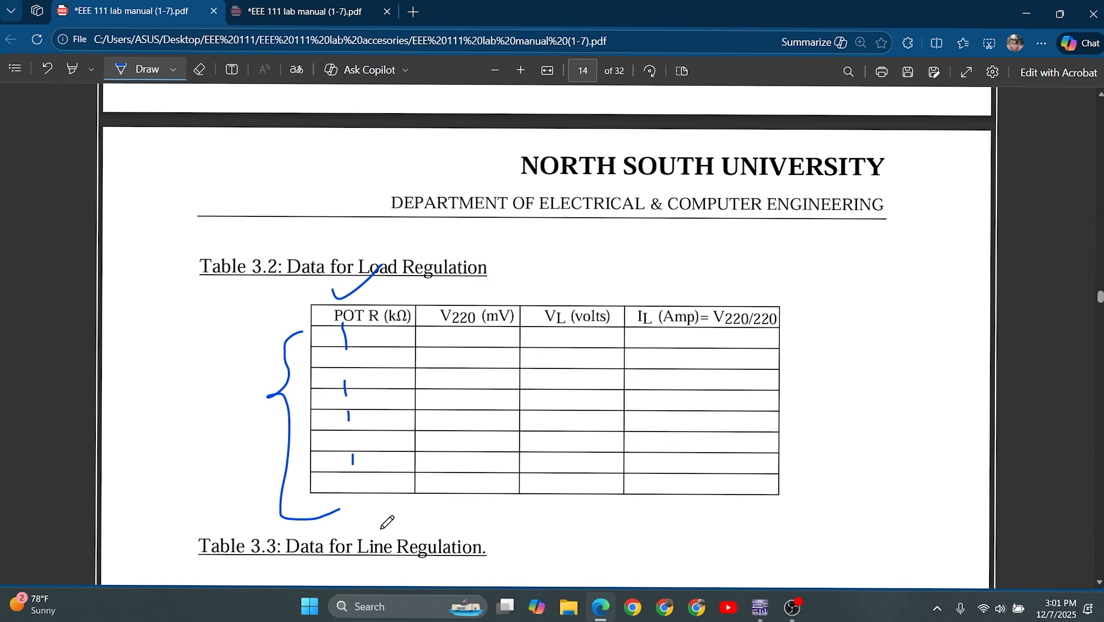
pyautogui.scroll(15, 525, 445)
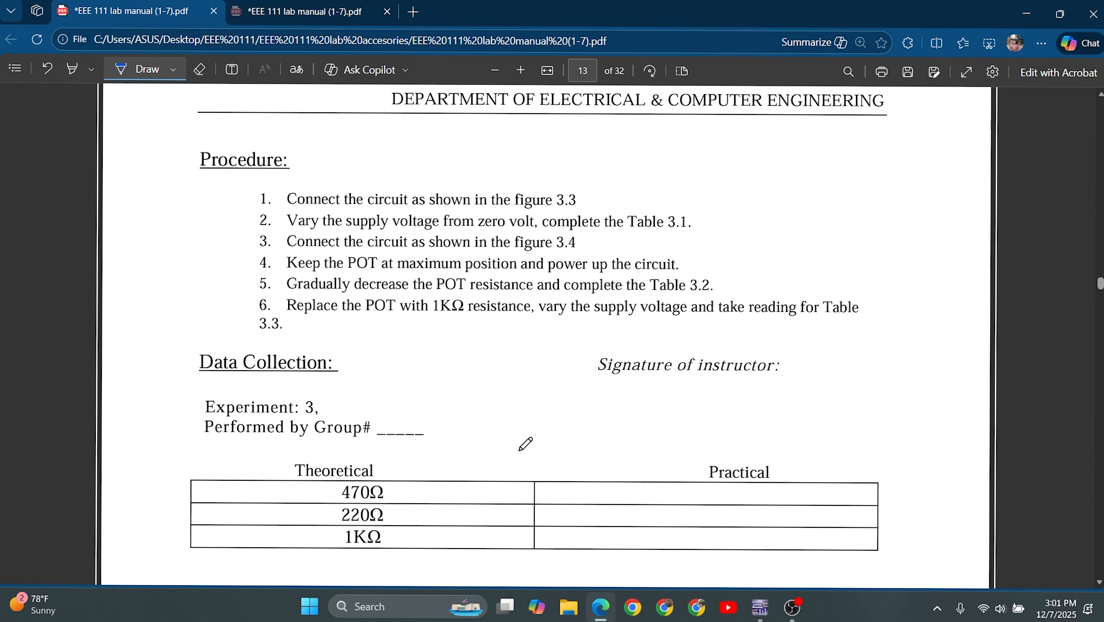
pyautogui.scroll(6, 526, 444)
pyautogui.scroll(6, 693, 373)
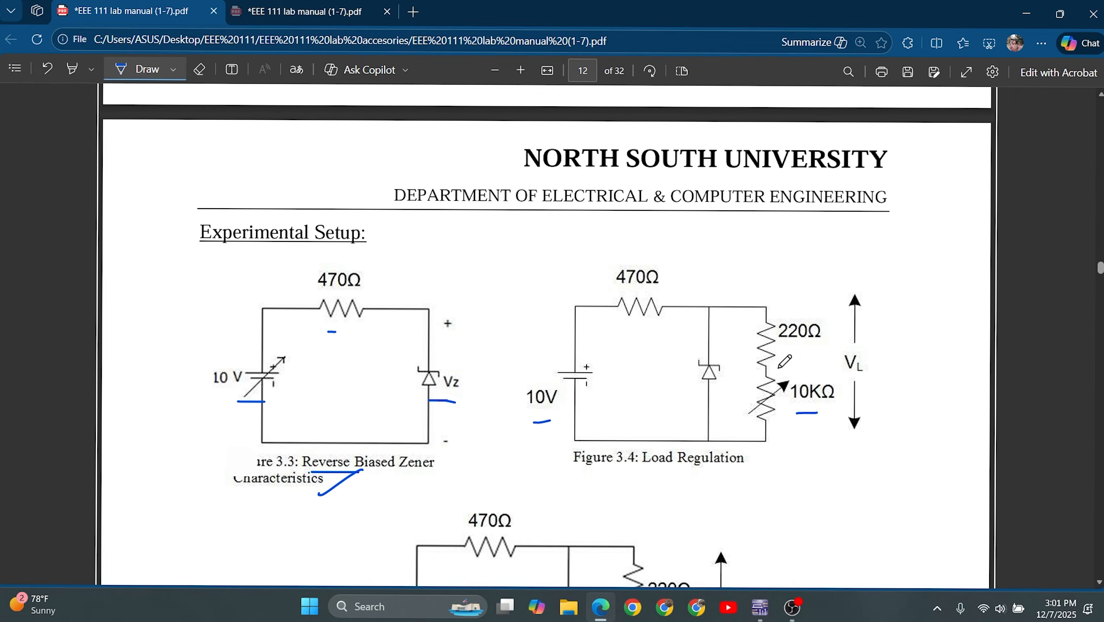
pyautogui.scroll(-20, 737, 457)
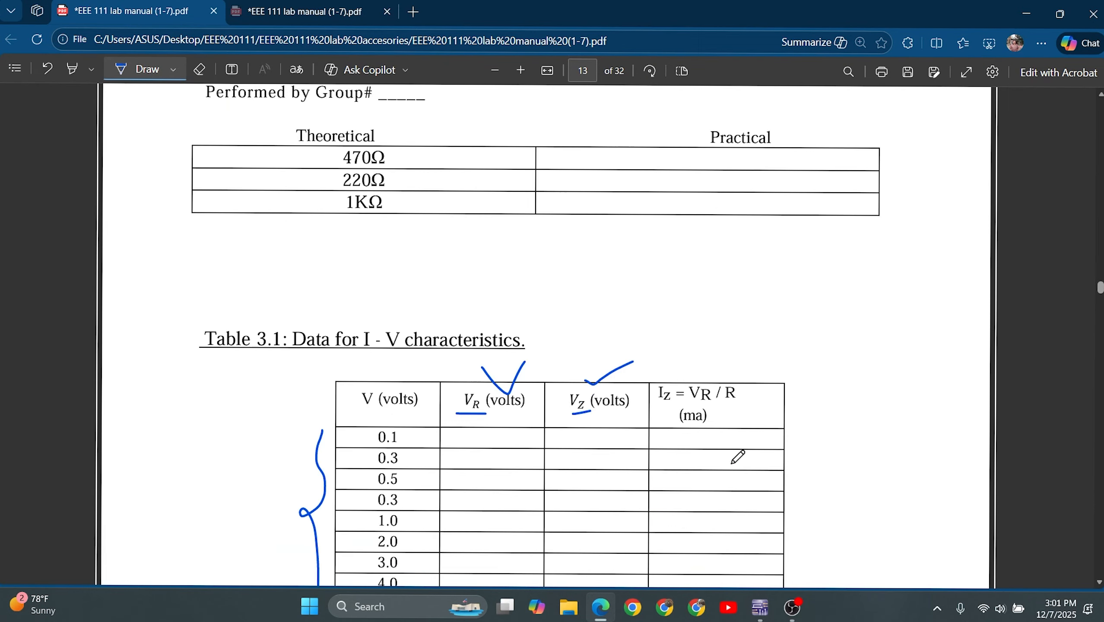
pyautogui.scroll(-12, 495, 259)
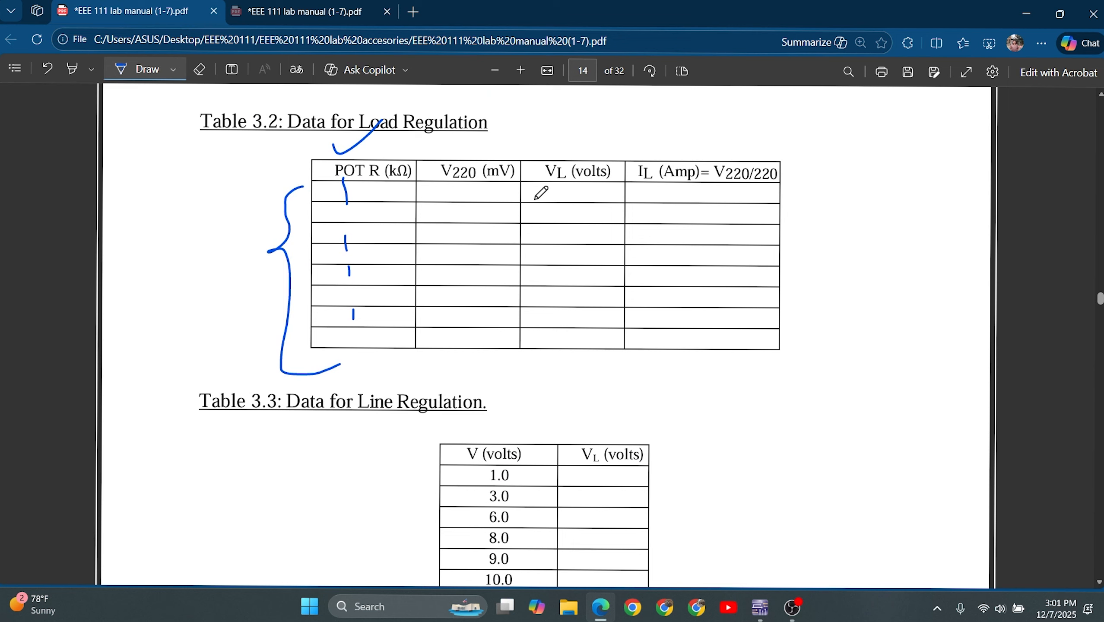
pyautogui.scroll(15, 541, 192)
pyautogui.scroll(-4, 782, 332)
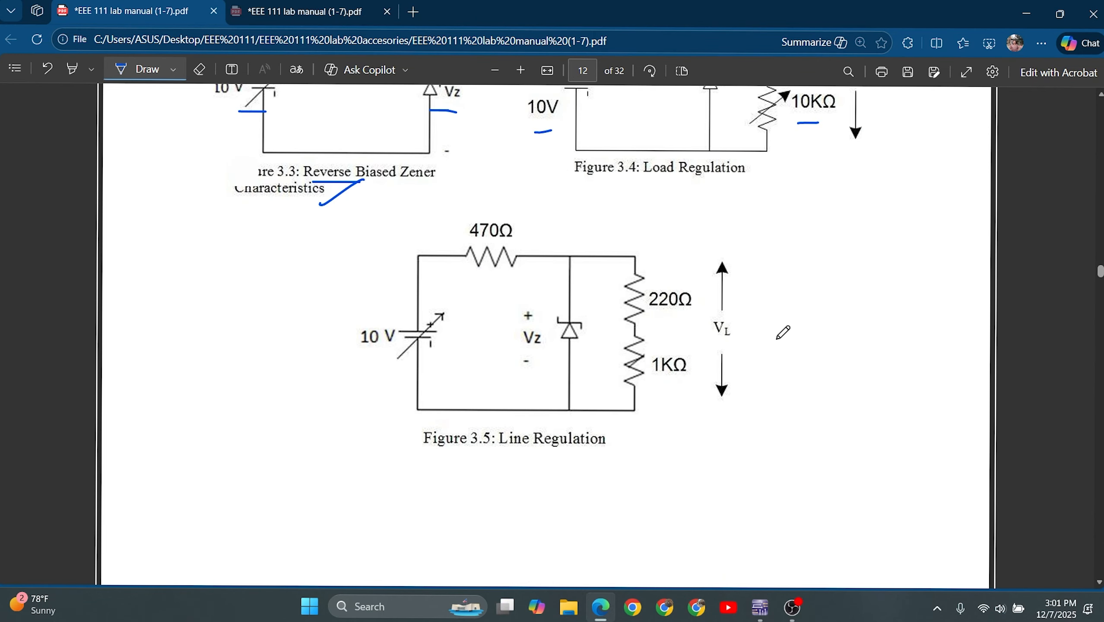
pyautogui.scroll(5, 782, 332)
pyautogui.scroll(-1, 767, 449)
pyautogui.scroll(1, 767, 449)
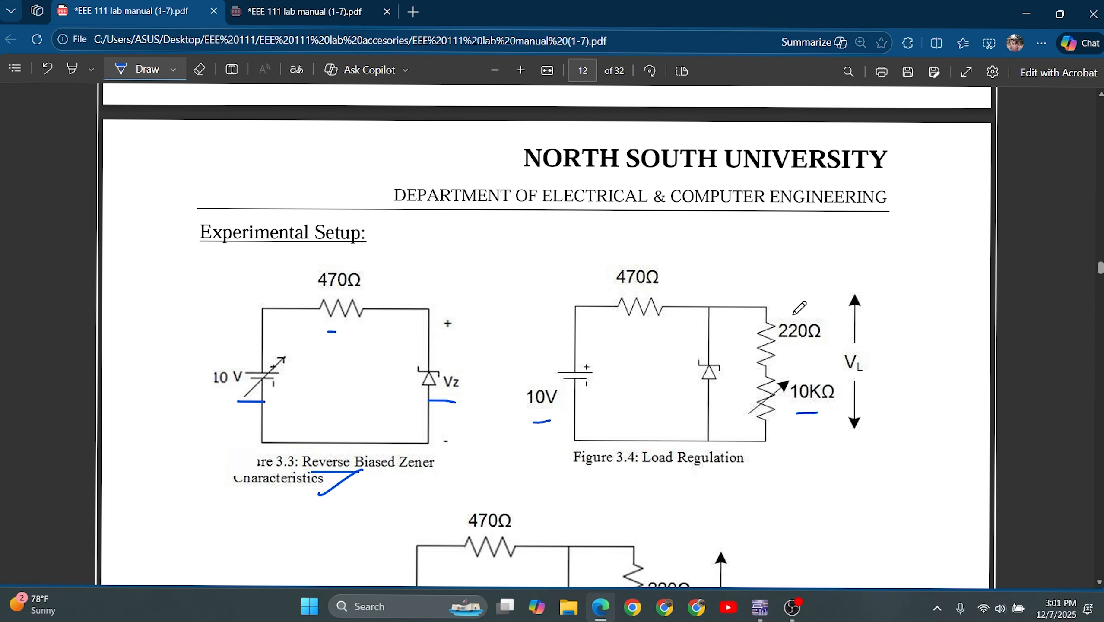
# - Circle the 220Ω label and mark the VL span in Figure 3.4, and erase both marks
pyautogui.moveTo(791, 314)
pyautogui.mouseDown()
pyautogui.moveTo(804, 361)
pyautogui.moveTo(838, 323)
pyautogui.moveTo(789, 318)
pyautogui.mouseUp()
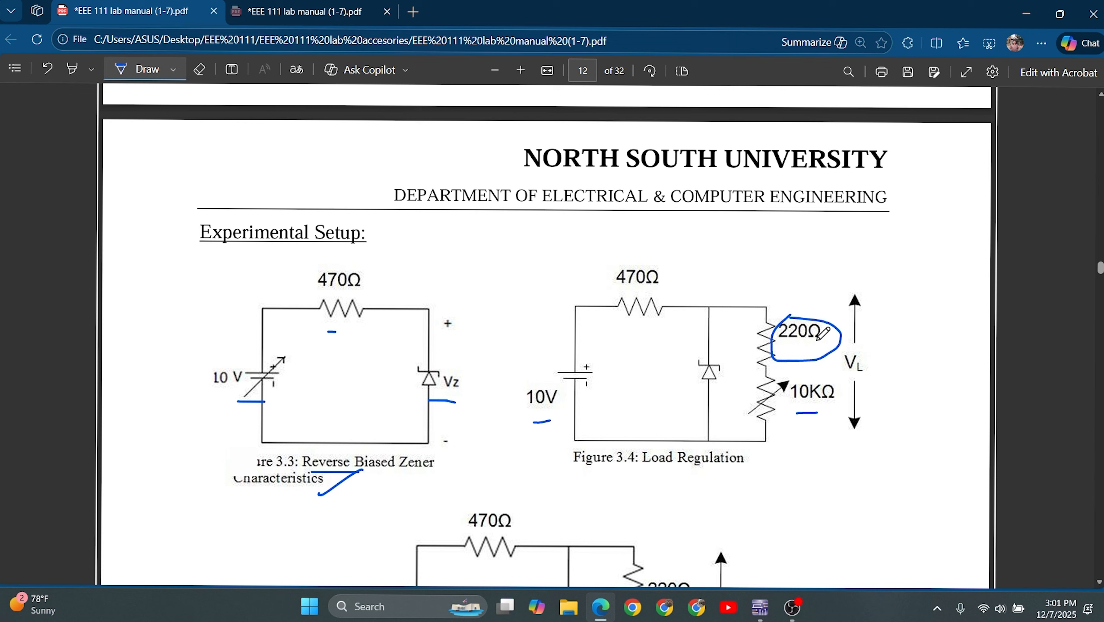
pyautogui.moveTo(852, 304); pyautogui.dragTo(852, 429)
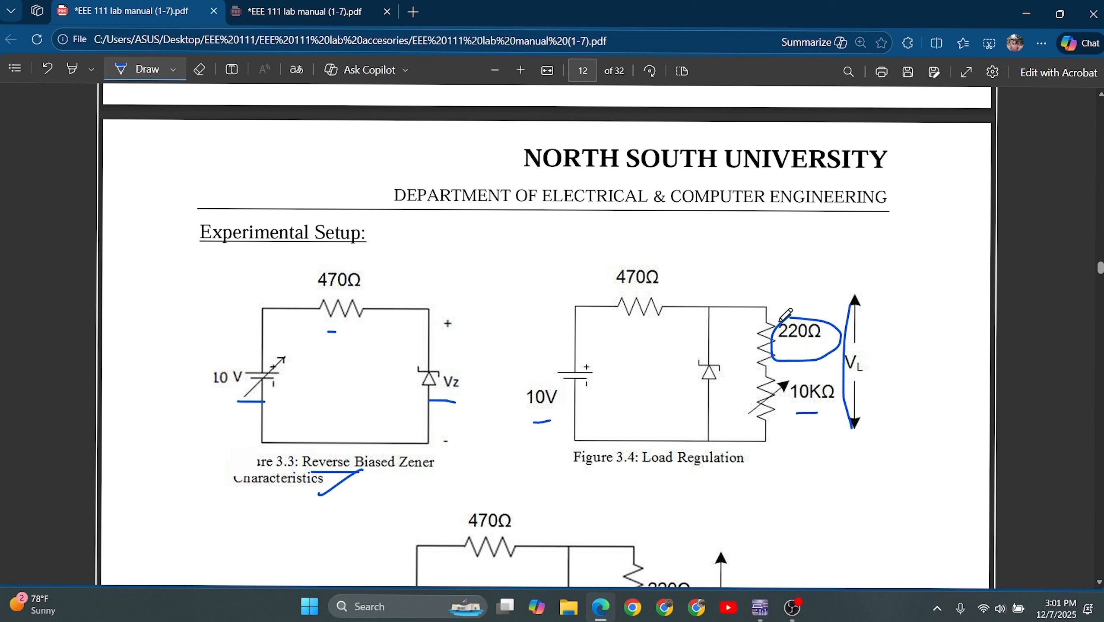
pyautogui.click(199, 68)
pyautogui.moveTo(784, 268)
pyautogui.mouseDown()
pyautogui.moveTo(872, 350)
pyautogui.moveTo(760, 341)
pyautogui.mouseUp()
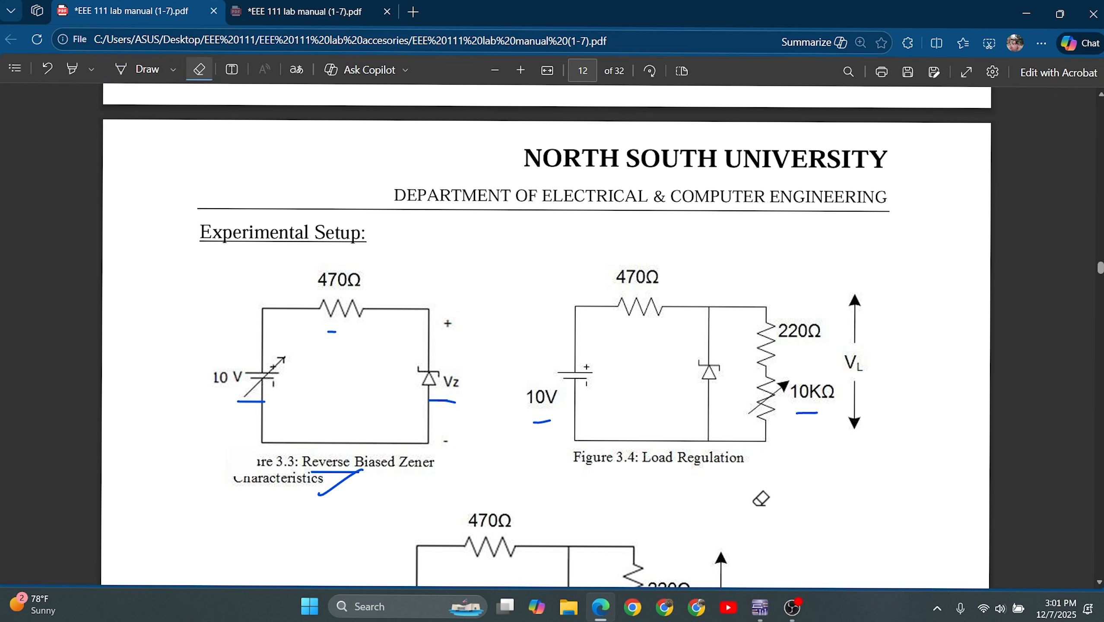
# - Switch to Multisim and remove V(1) and V(2)-V(1) from the Parameter Sweep's selected output variables
pyautogui.click(758, 607)
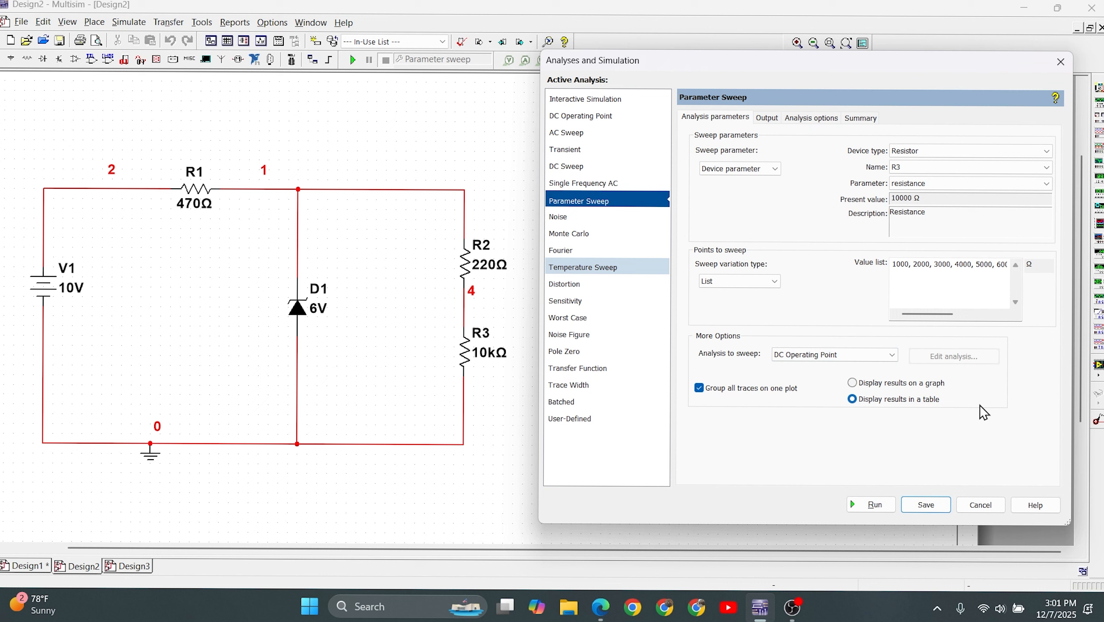
pyautogui.click(766, 118)
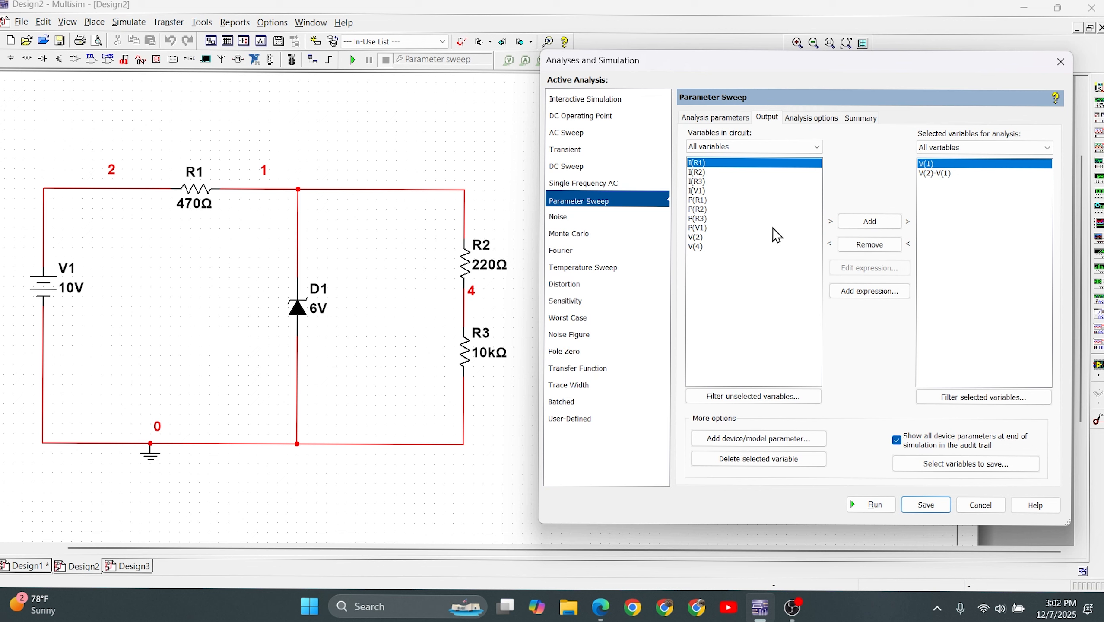
pyautogui.click(881, 252)
pyautogui.click(881, 251)
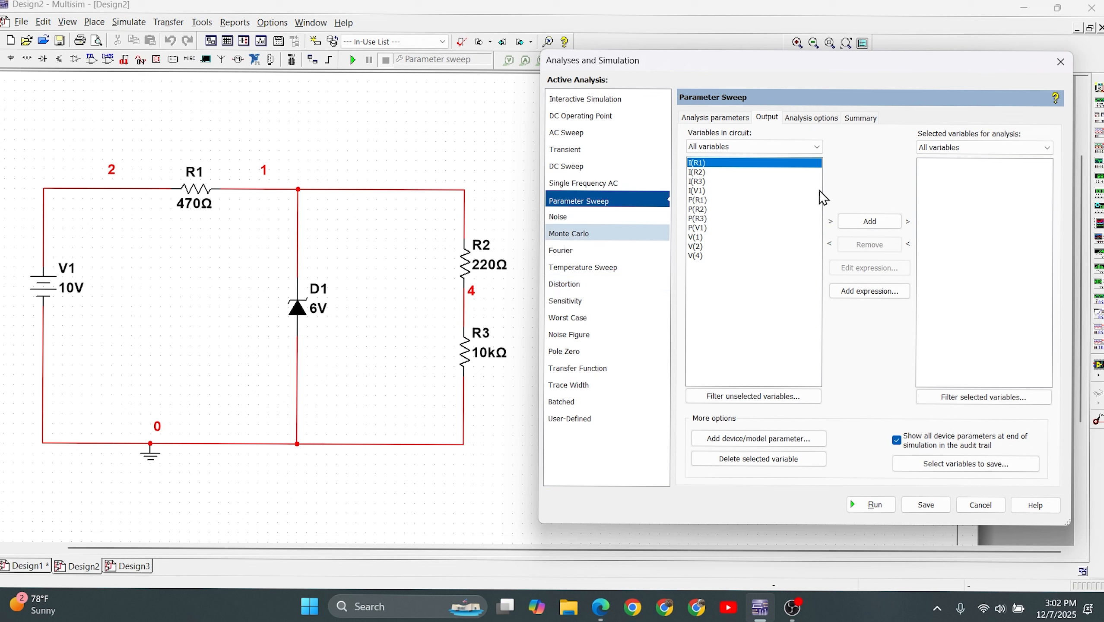
# - Add the expression V(1)-V(4) and the variable V(1) to the Parameter Sweep's selected outputs
pyautogui.click(864, 295)
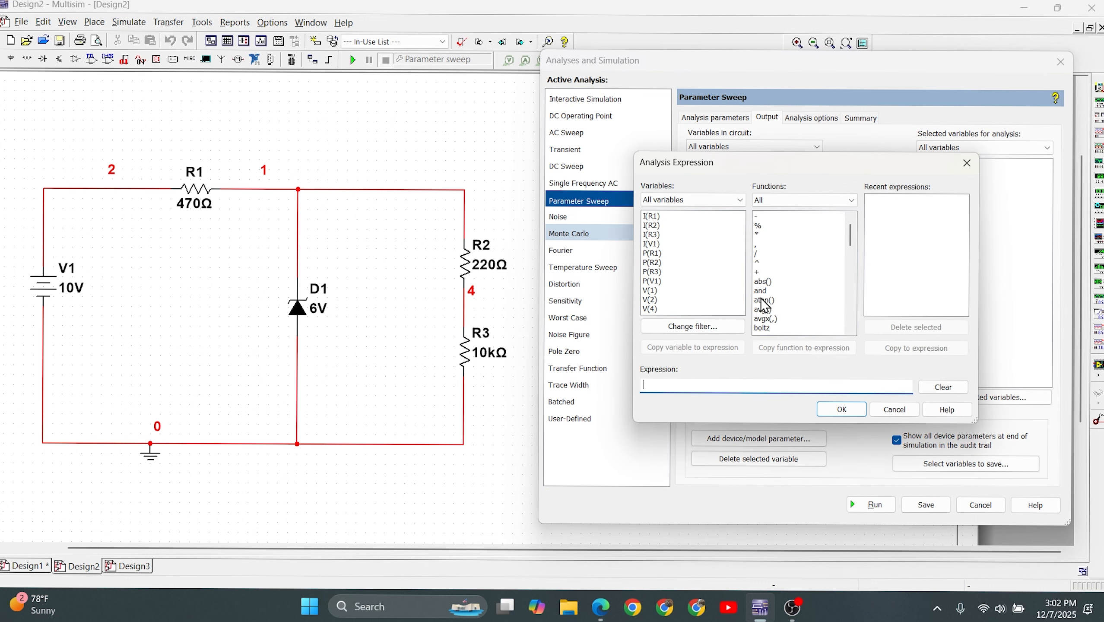
pyautogui.click(670, 292)
pyautogui.doubleClick(710, 291)
pyautogui.click(773, 218)
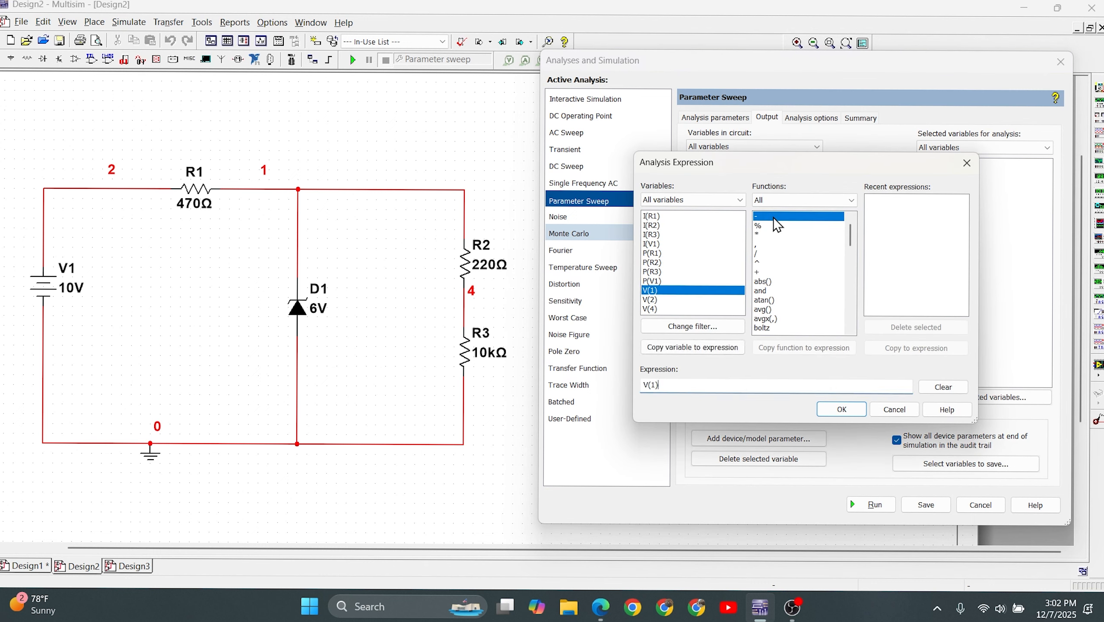
pyautogui.doubleClick(794, 218)
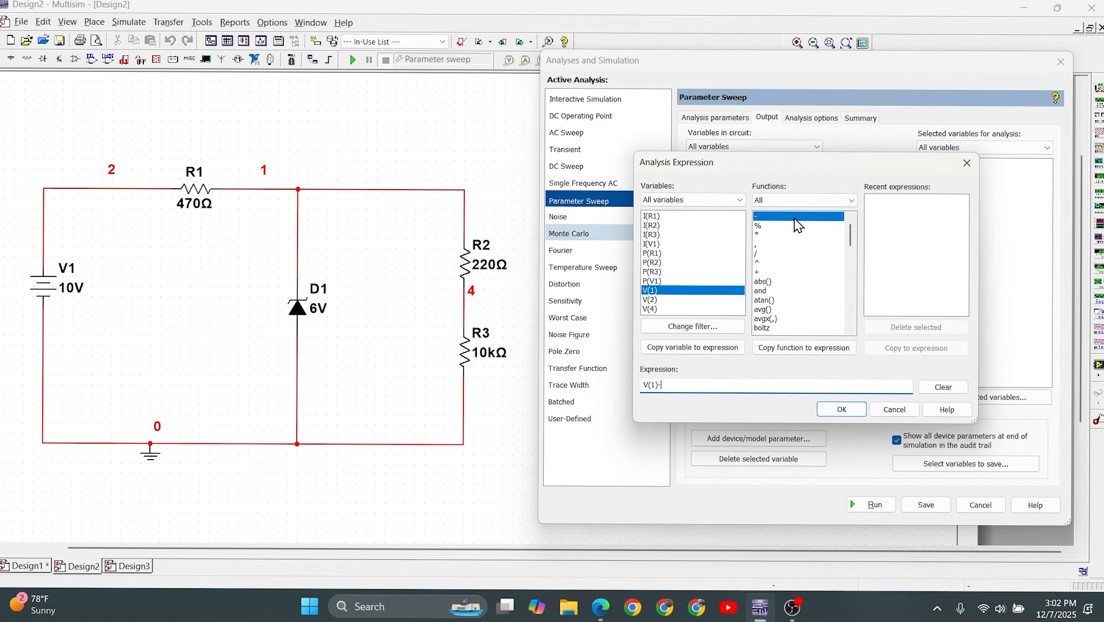
pyautogui.doubleClick(695, 315)
pyautogui.moveTo(691, 384); pyautogui.dragTo(664, 384)
pyautogui.press('BackSpace')
pyautogui.doubleClick(680, 311)
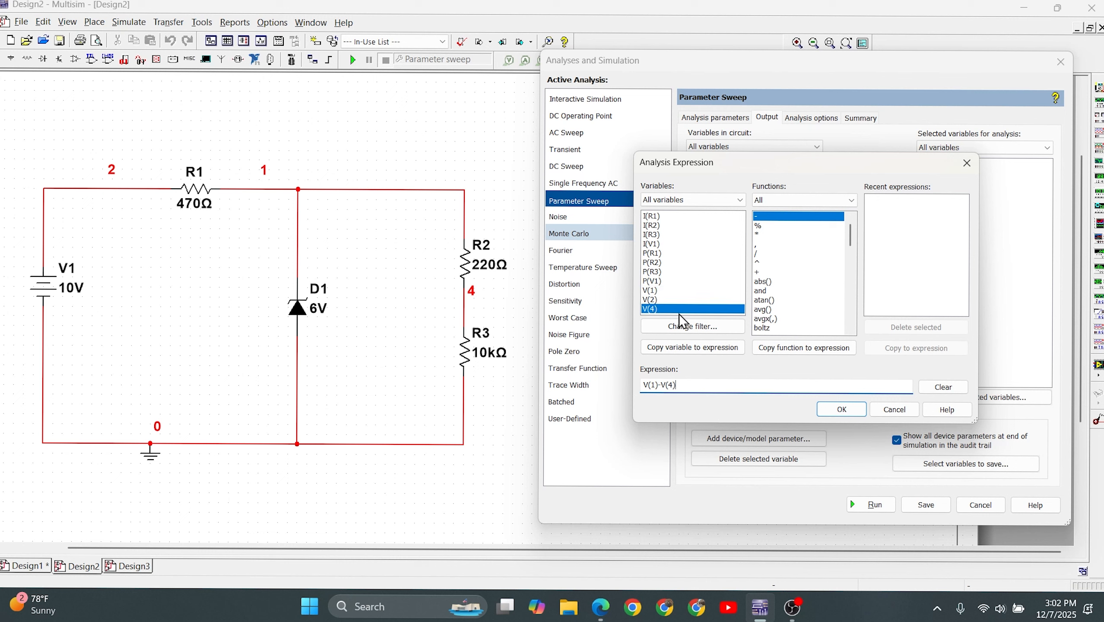
pyautogui.click(842, 411)
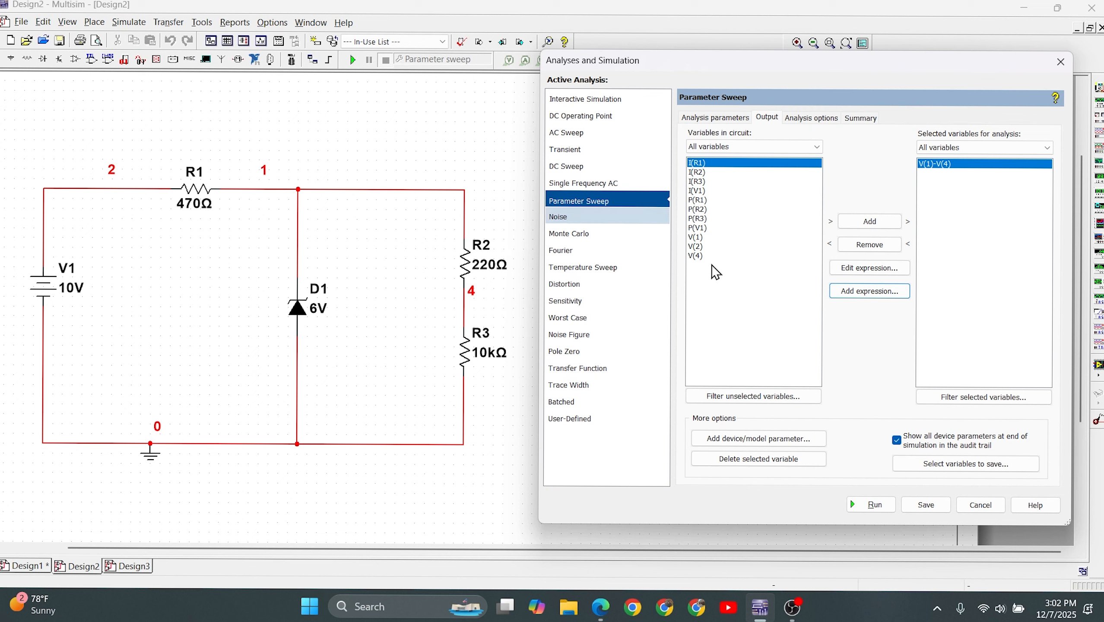
pyautogui.click(714, 238)
pyautogui.click(871, 221)
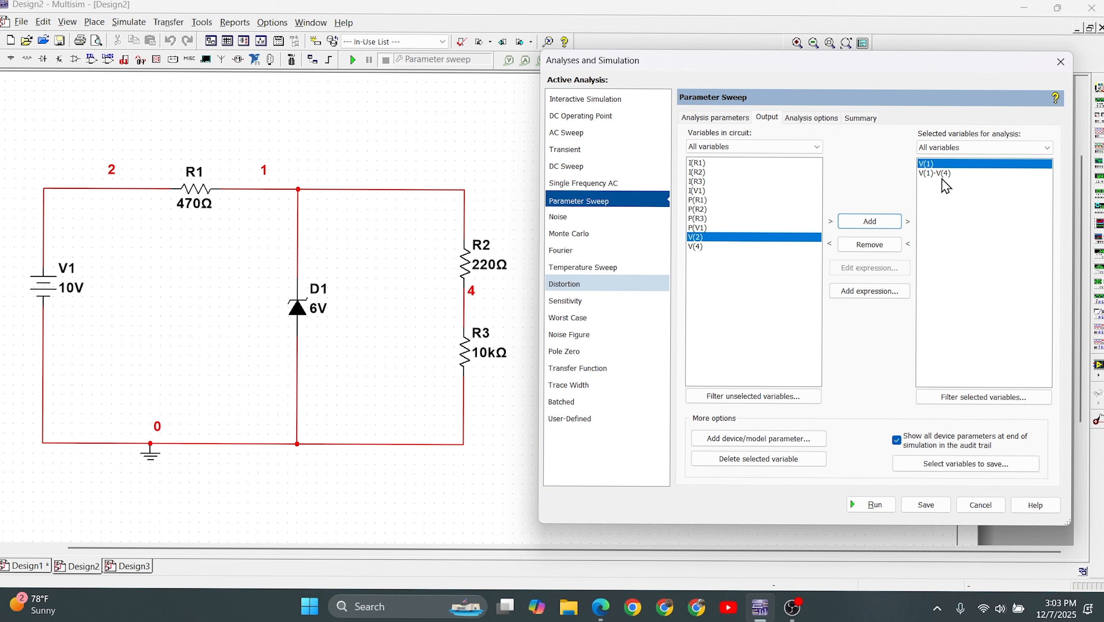
# - Run the parameter sweep, show its results table on a white background, and move the Grapher View clear of the circuit
pyautogui.click(858, 511)
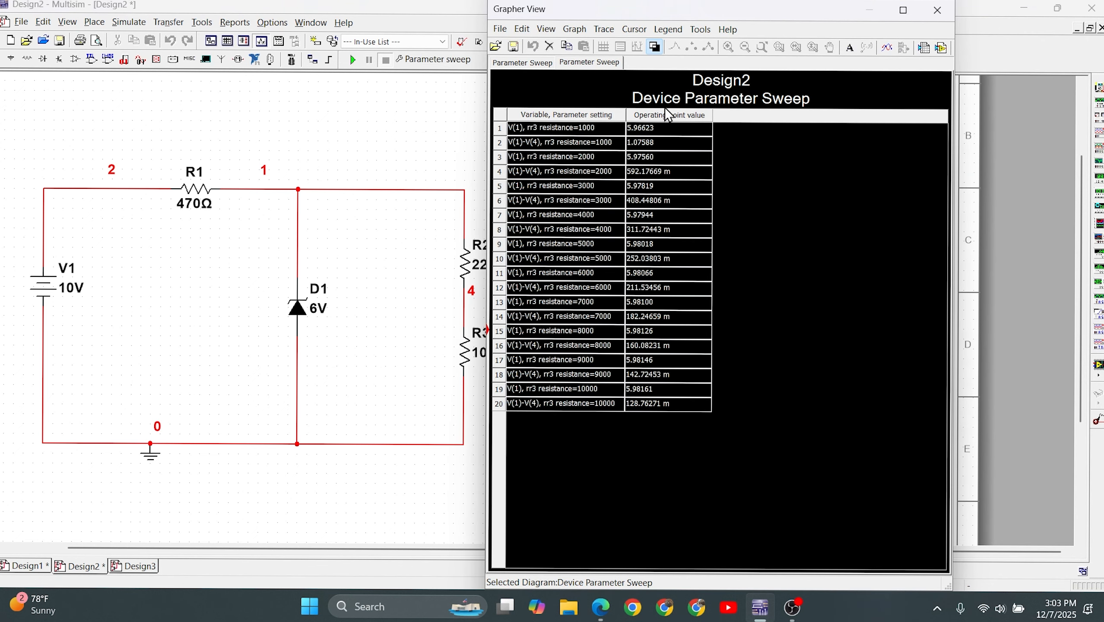
pyautogui.click(655, 46)
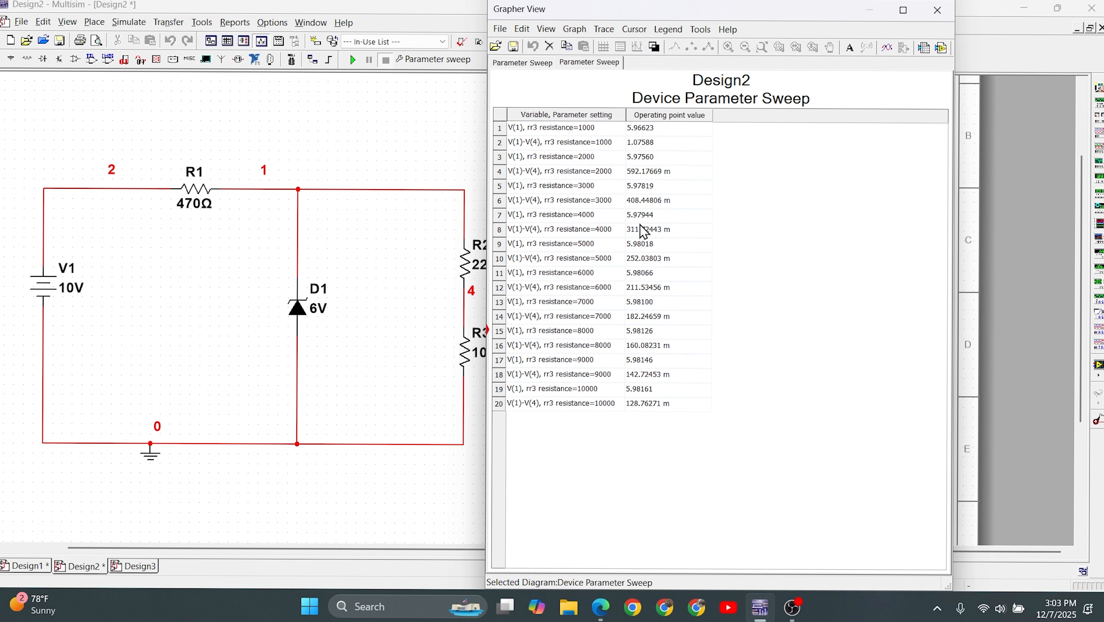
pyautogui.moveTo(722, 19); pyautogui.dragTo(840, 19)
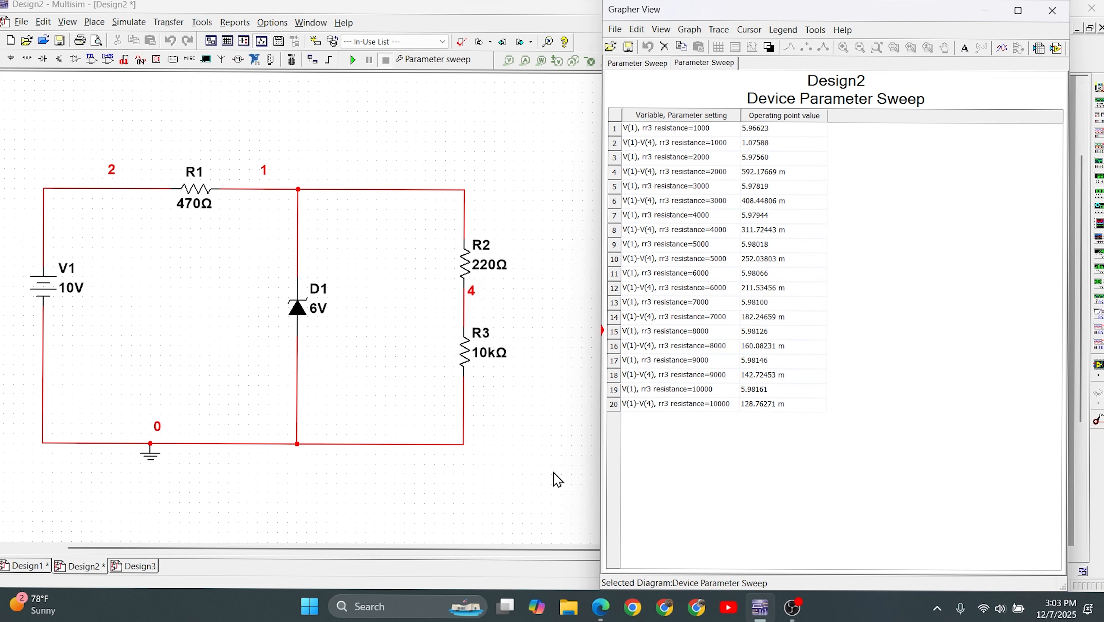
# - Switch to the lab manual PDF and underline the 10 V source label in Figure 3.5, Line Regulation
pyautogui.hotkey('alt', 'Tab')
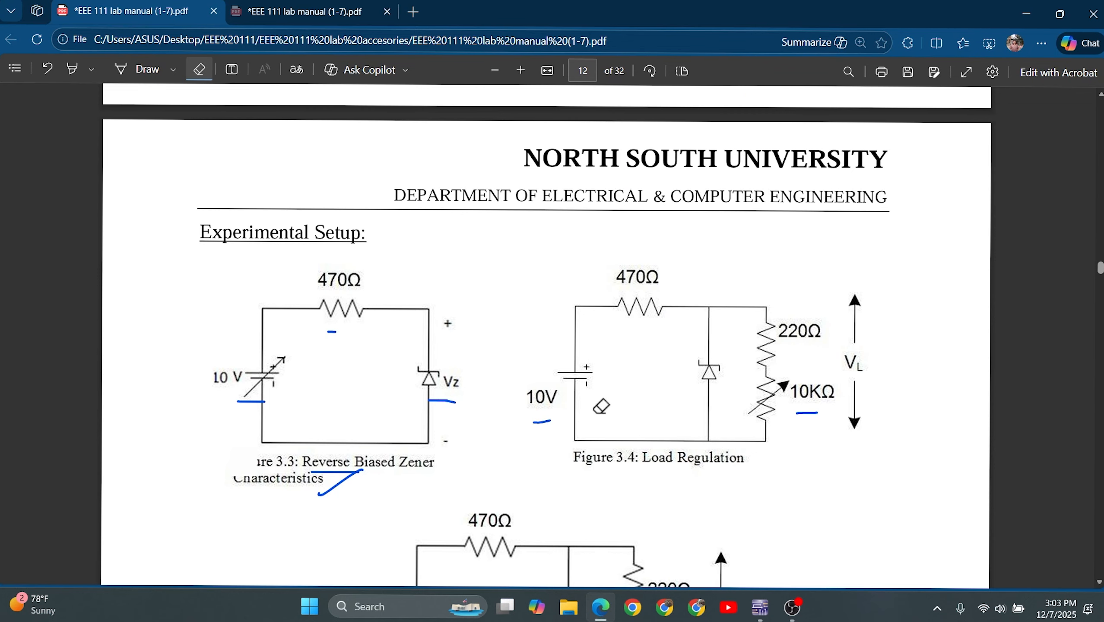
pyautogui.scroll(-3, 666, 457)
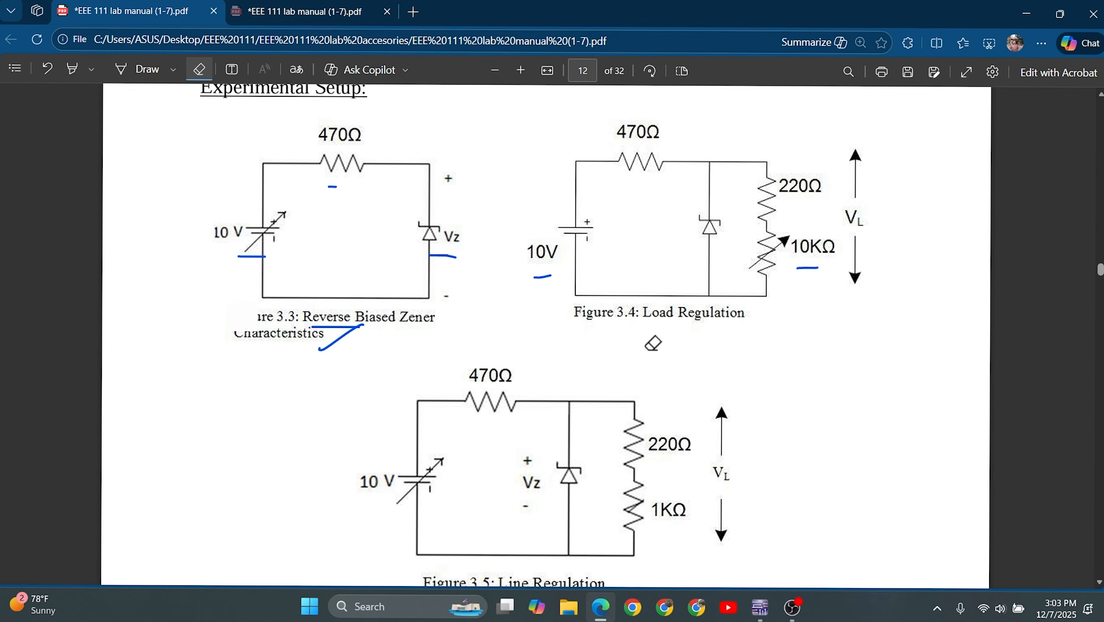
pyautogui.scroll(-3, 653, 341)
pyautogui.click(142, 69)
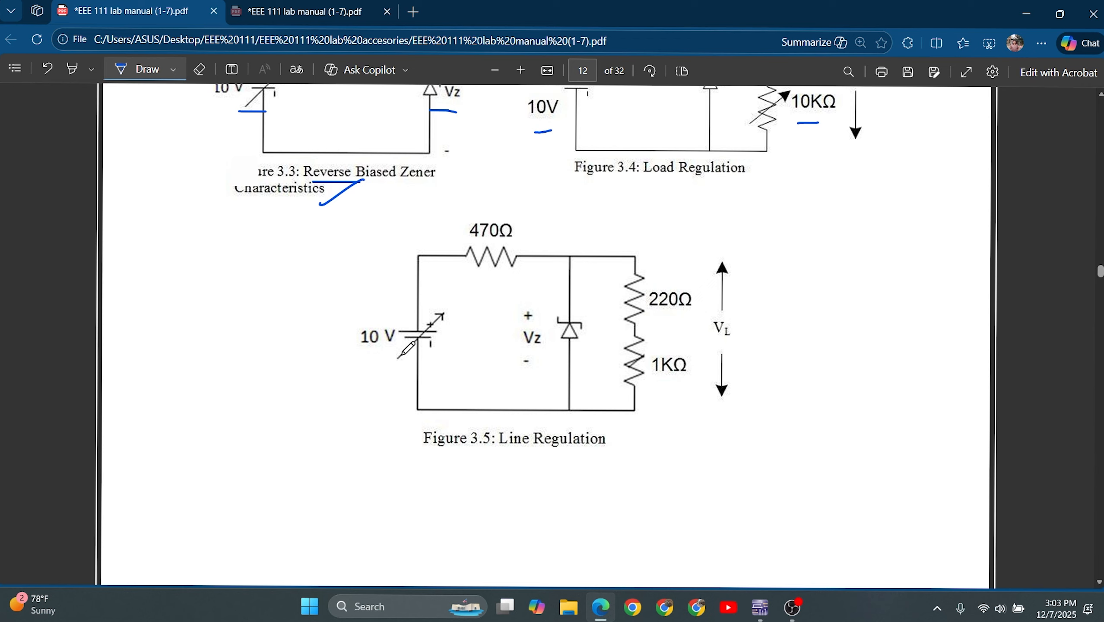
pyautogui.moveTo(354, 362); pyautogui.dragTo(396, 362)
# - Return to Multisim, close the Grapher View, and open the Design3 line regulation circuit
pyautogui.click(760, 607)
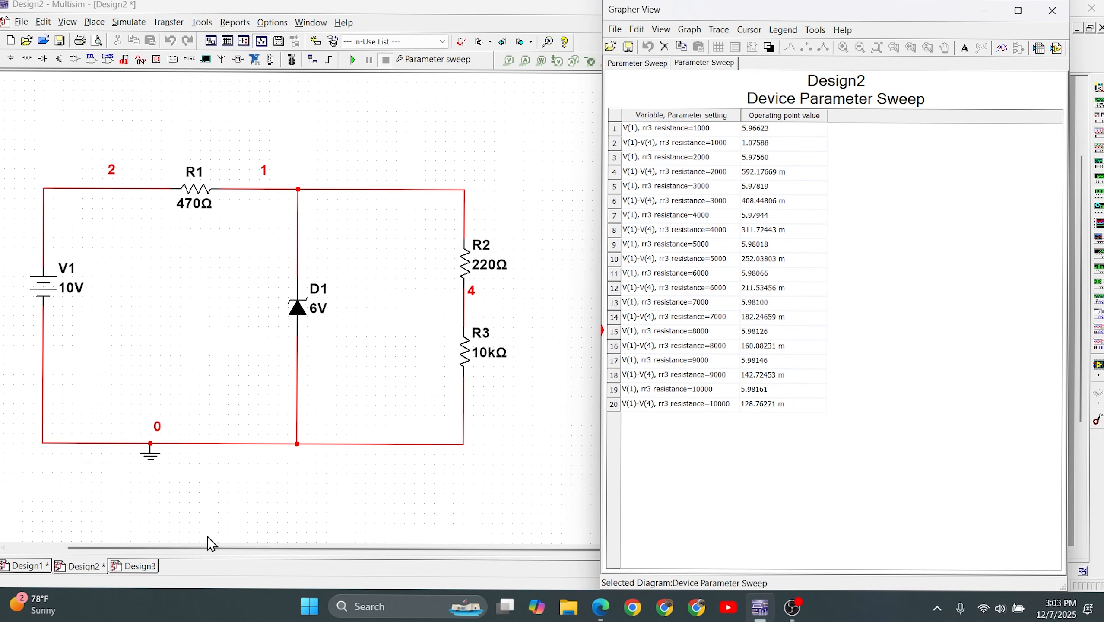
pyautogui.click(1053, 10)
pyautogui.click(147, 566)
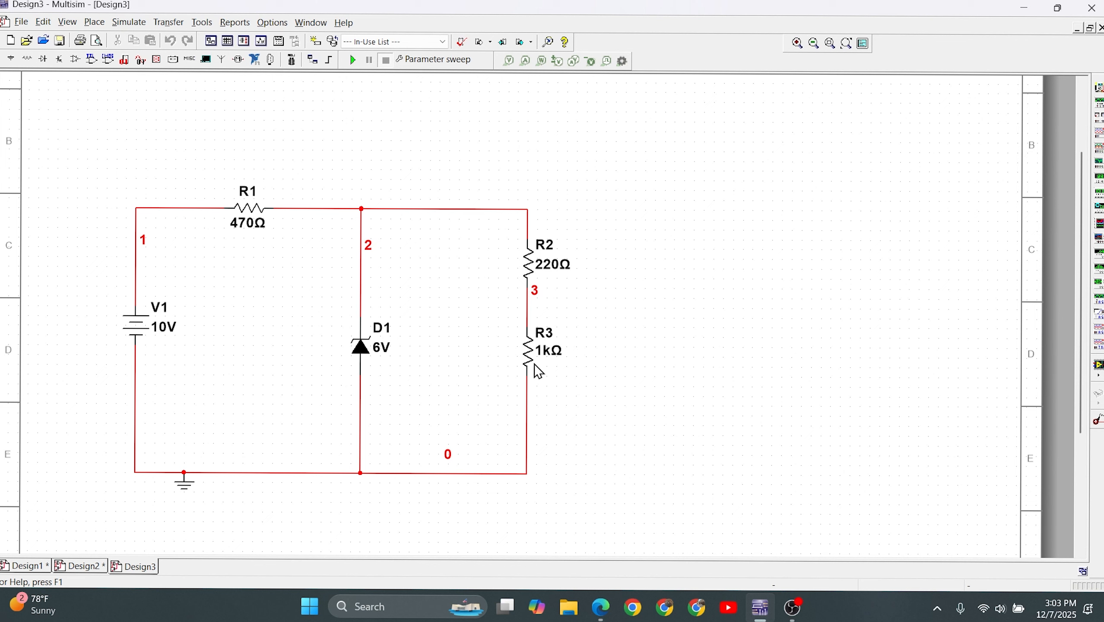
# - Check Figure 3.5 in the lab manual PDF, return to Multisim, and open Design3's Parameter Sweep settings beside the circuit at the value list
pyautogui.click(601, 607)
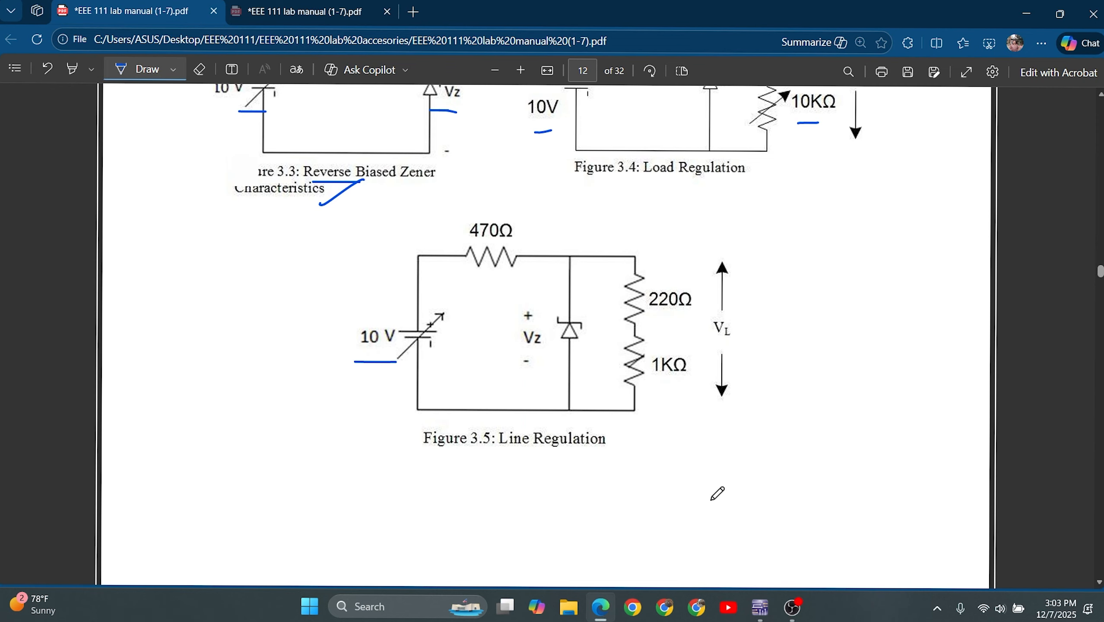
pyautogui.click(760, 607)
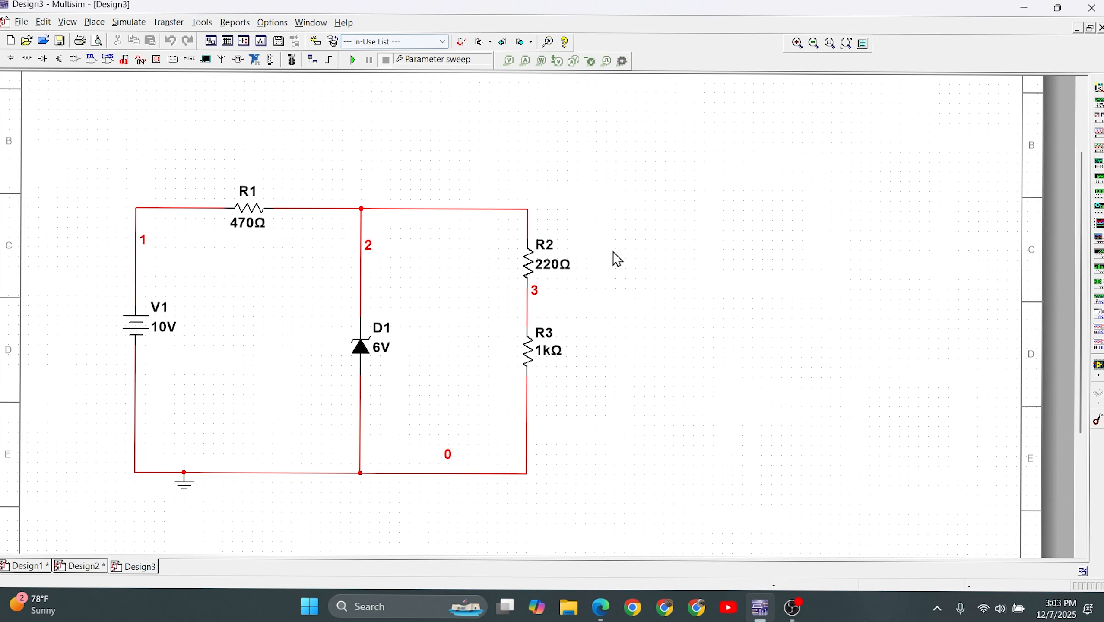
pyautogui.moveTo(509, 66); pyautogui.dragTo(790, 67)
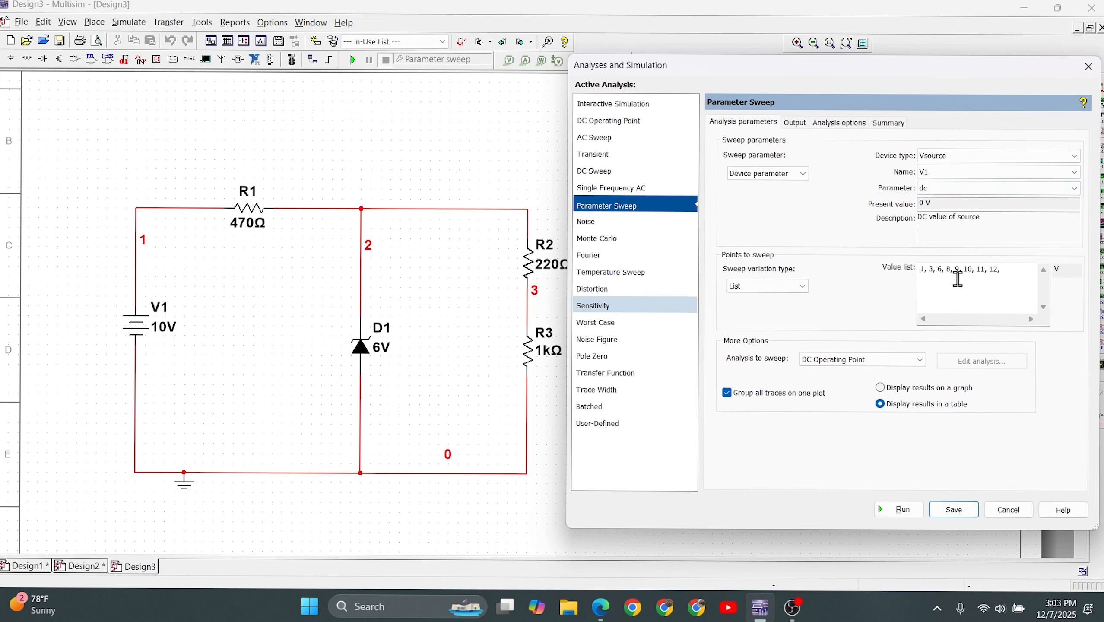
pyautogui.click(1008, 269)
# - Switch to the lab manual PDF and draw a brace alongside the V (volts) column of Table 3.3, Data for Line Regulation
pyautogui.click(601, 607)
pyautogui.scroll(-20, 593, 353)
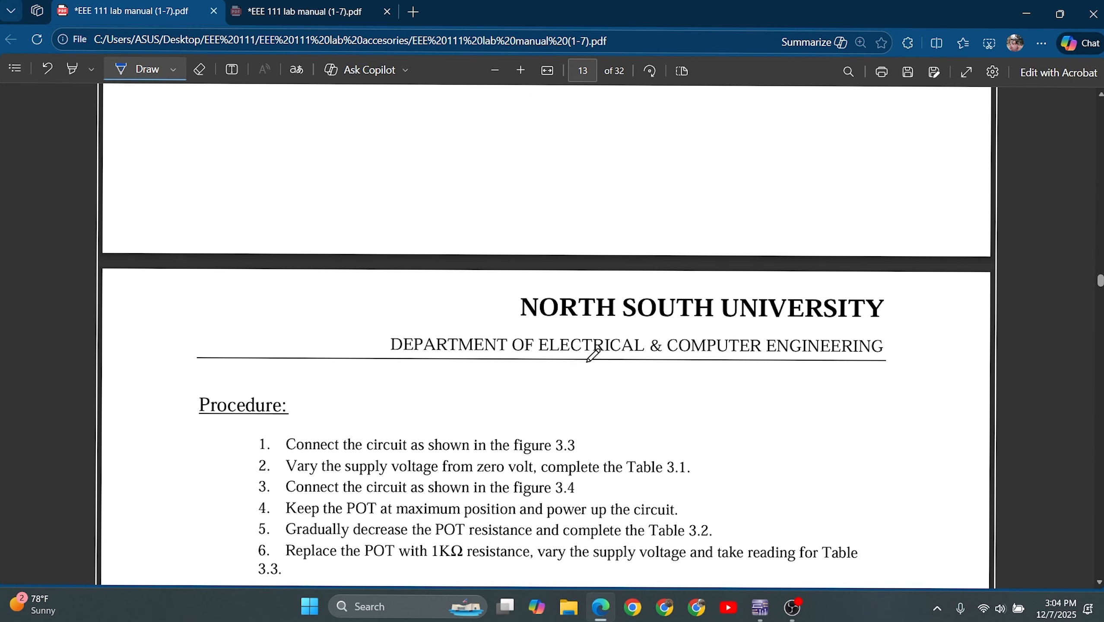
pyautogui.scroll(10, 592, 353)
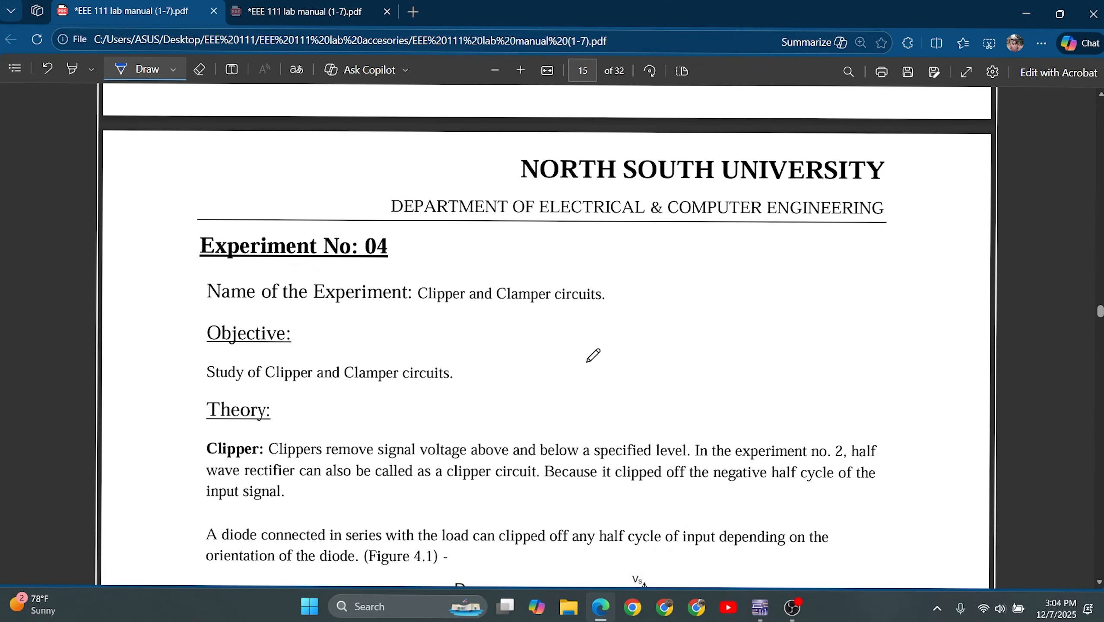
pyautogui.moveTo(435, 152)
pyautogui.mouseDown()
pyautogui.moveTo(426, 303)
pyautogui.moveTo(482, 363)
pyautogui.mouseUp()
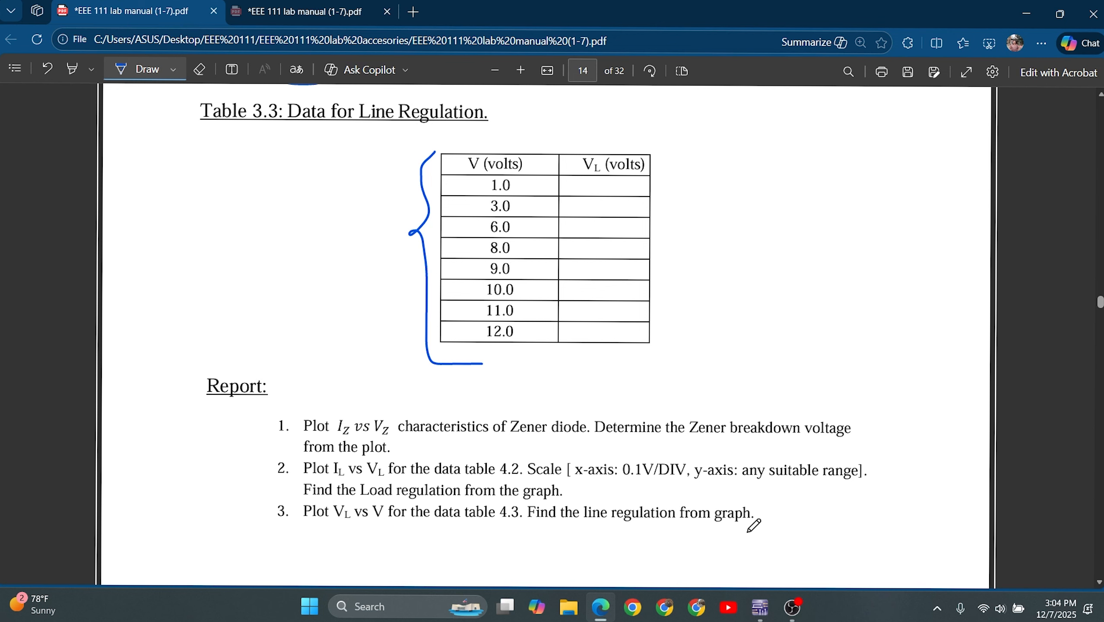
# - Review the Parameter Sweep's output variables in Multisim against VL in the lab manual PDF's Figure 3.5 and Table 3.3
pyautogui.click(760, 607)
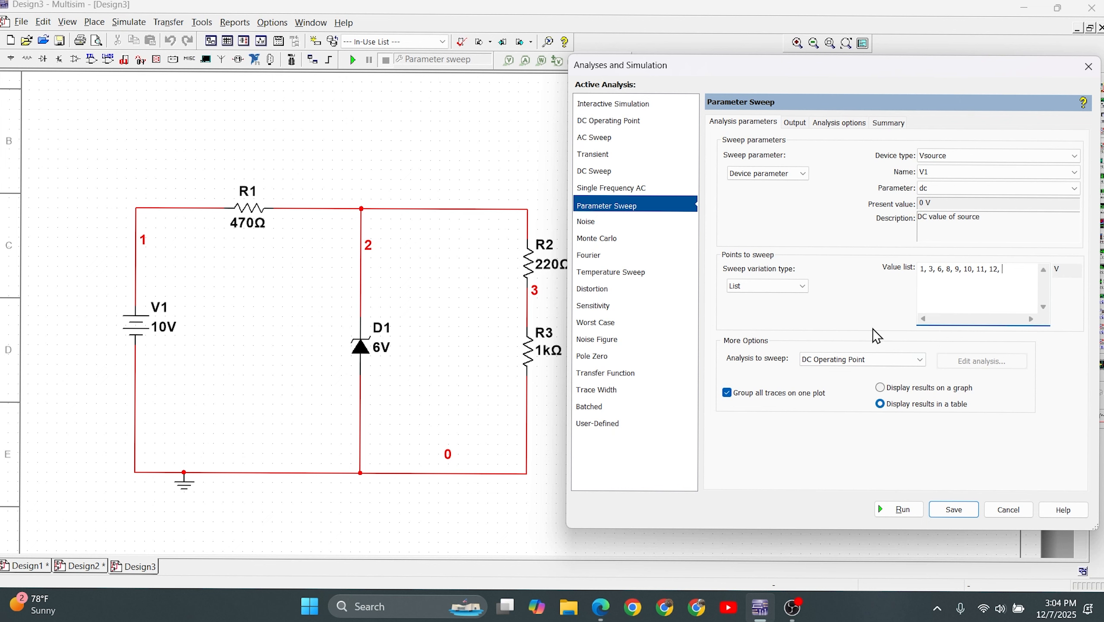
pyautogui.click(800, 124)
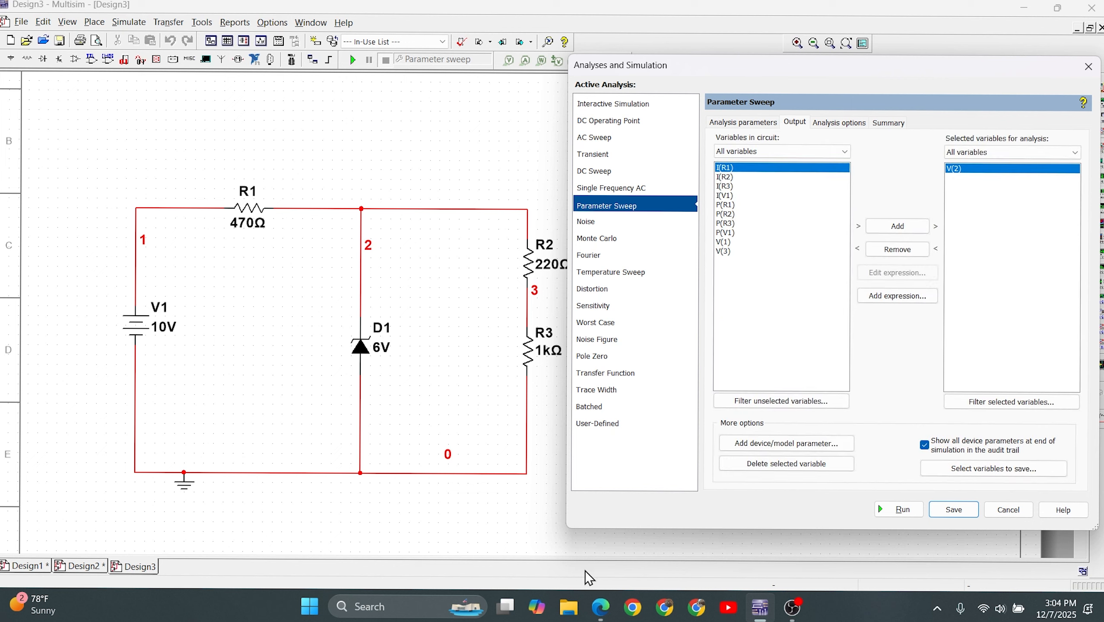
pyautogui.click(601, 606)
pyautogui.scroll(15, 550, 367)
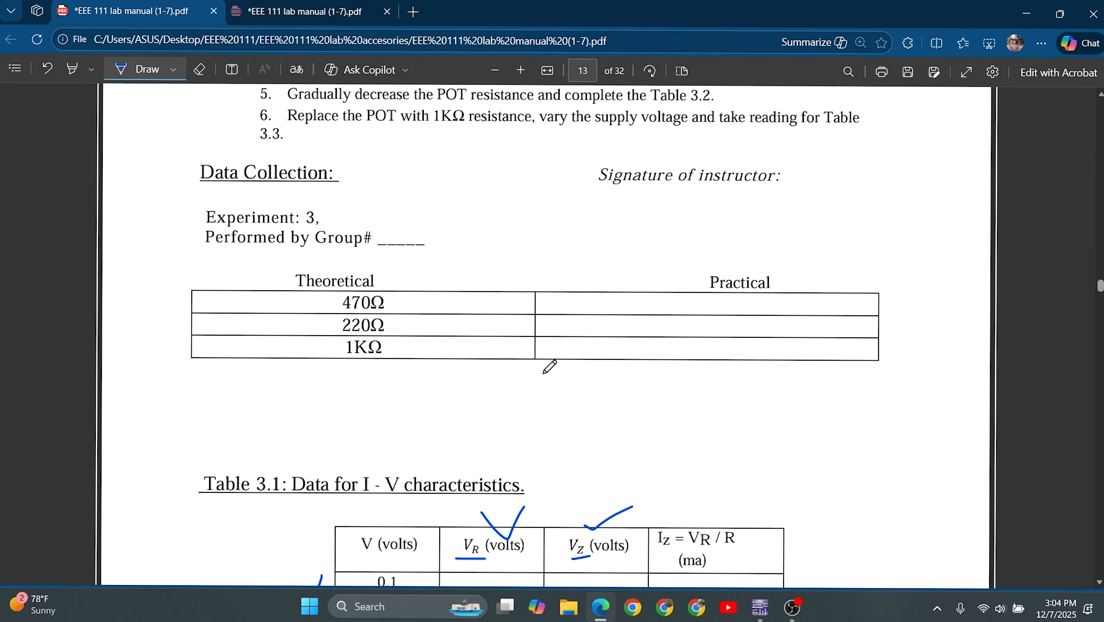
pyautogui.scroll(8, 550, 367)
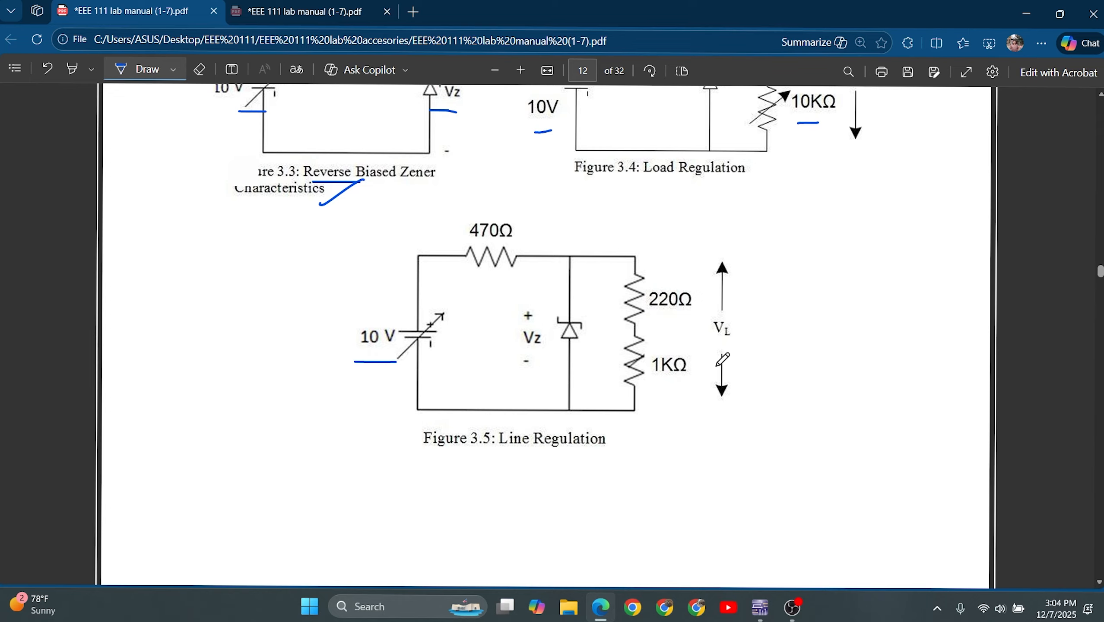
pyautogui.scroll(-15, 723, 359)
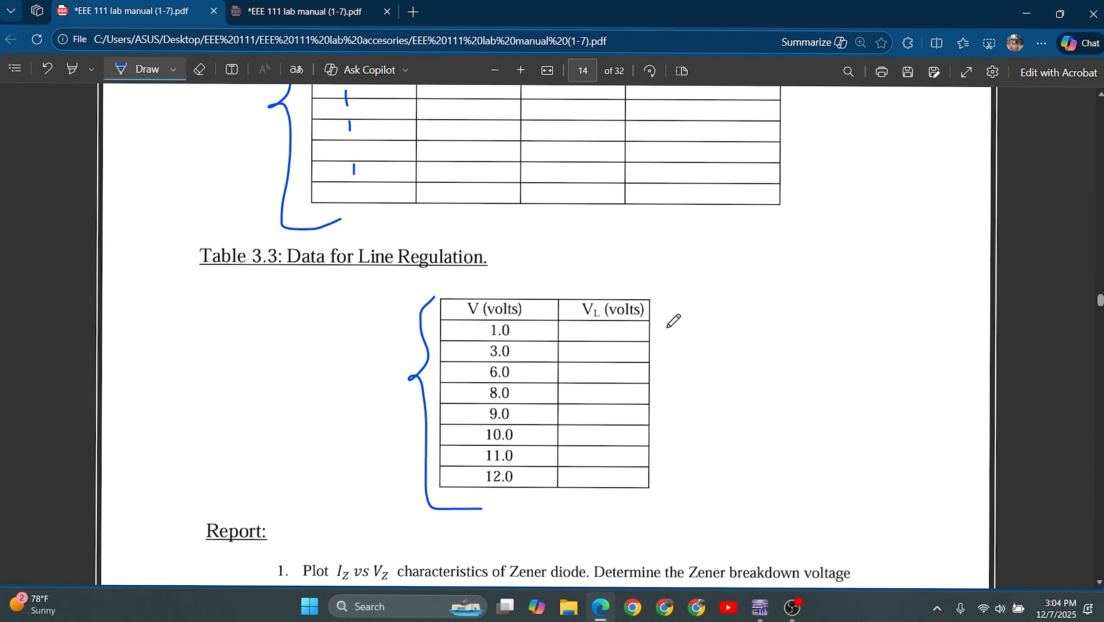
# - Return to Multisim, run the parameter sweep for Design3, and show its results table on a white background
pyautogui.click(760, 607)
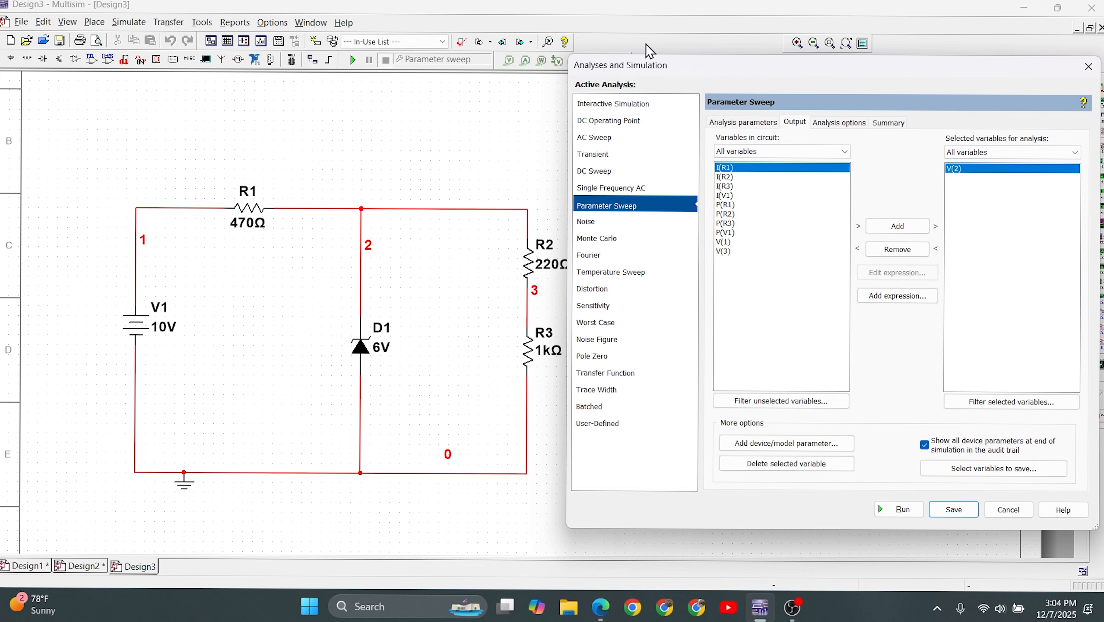
pyautogui.moveTo(651, 64); pyautogui.dragTo(712, 71)
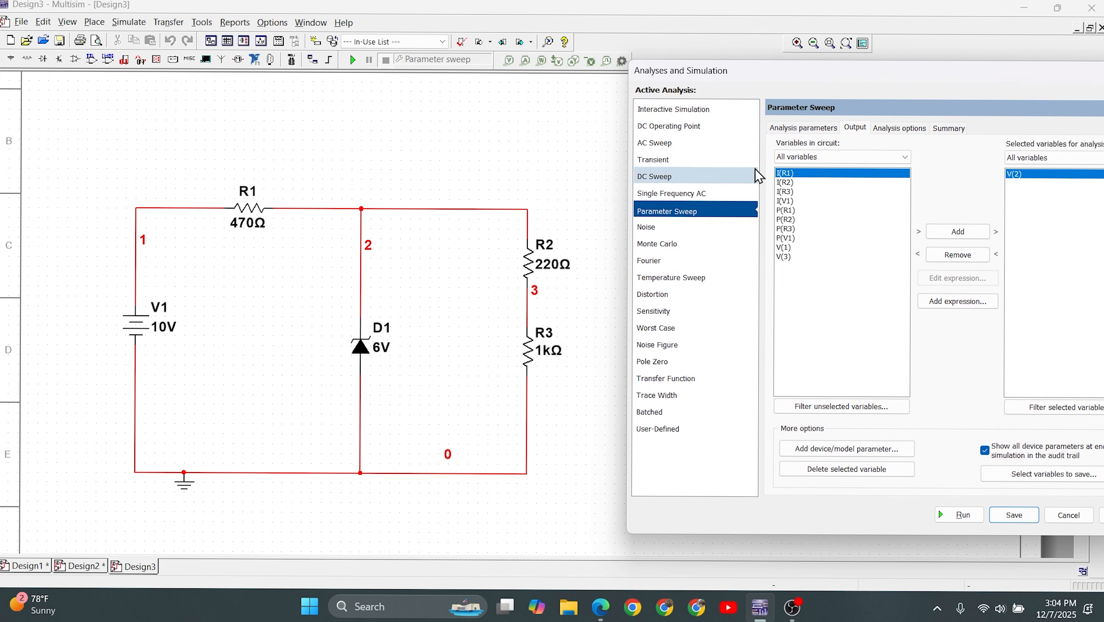
pyautogui.moveTo(792, 79); pyautogui.dragTo(751, 78)
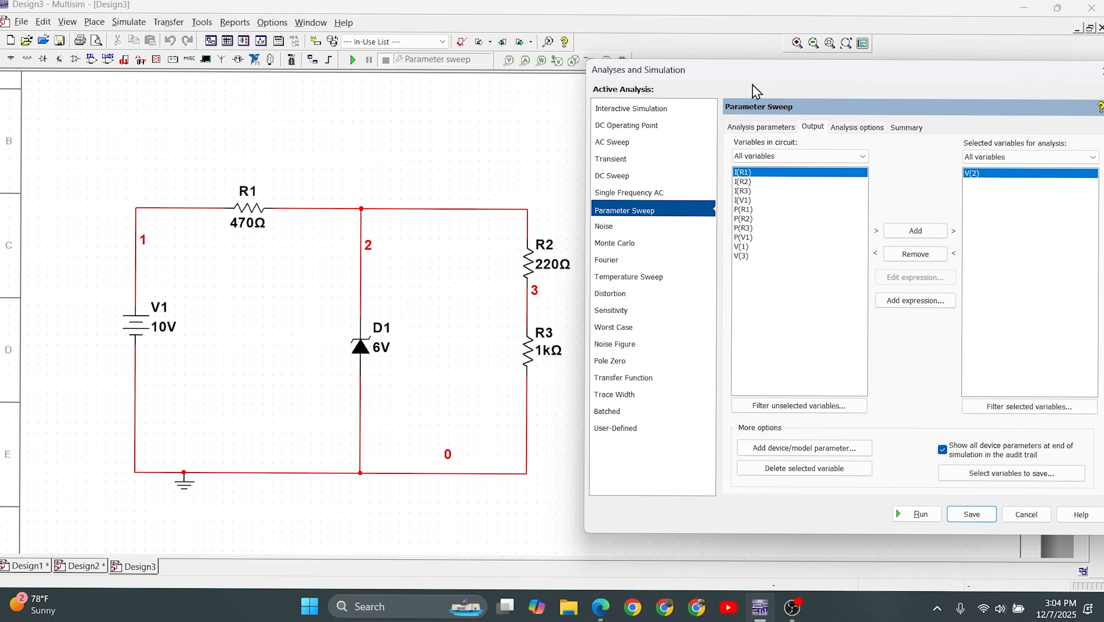
pyautogui.moveTo(753, 85); pyautogui.dragTo(709, 87)
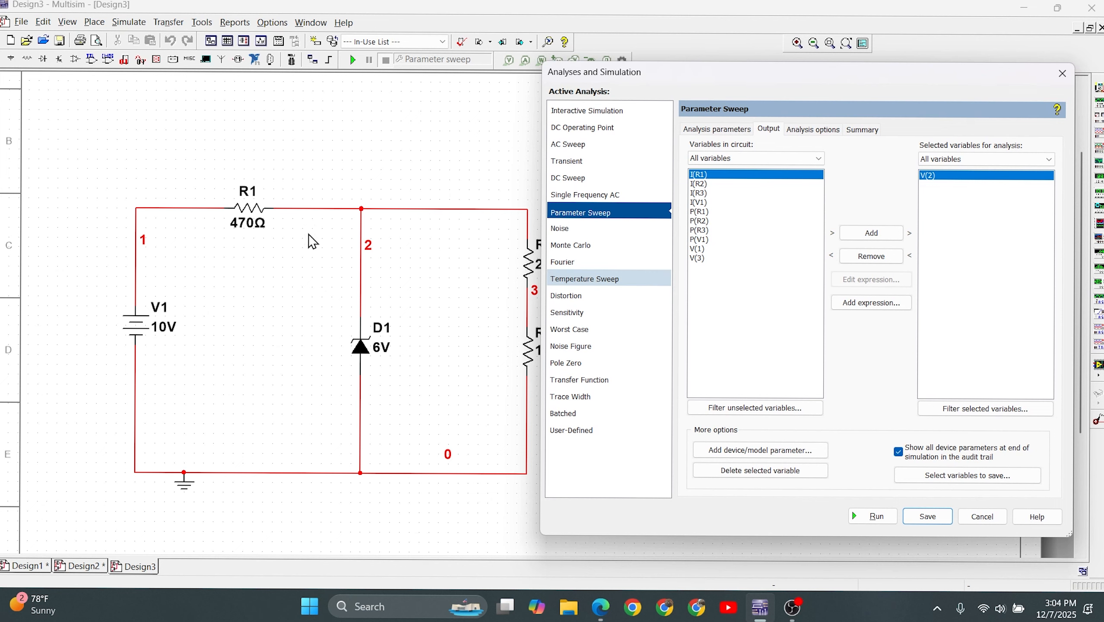
pyautogui.click(872, 517)
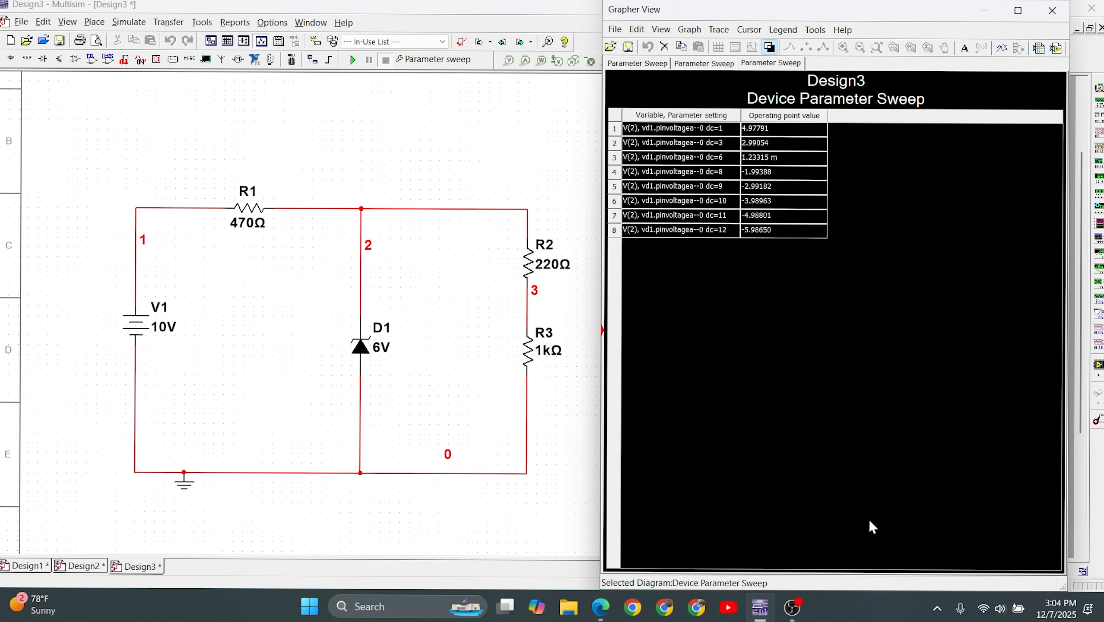
pyautogui.click(773, 54)
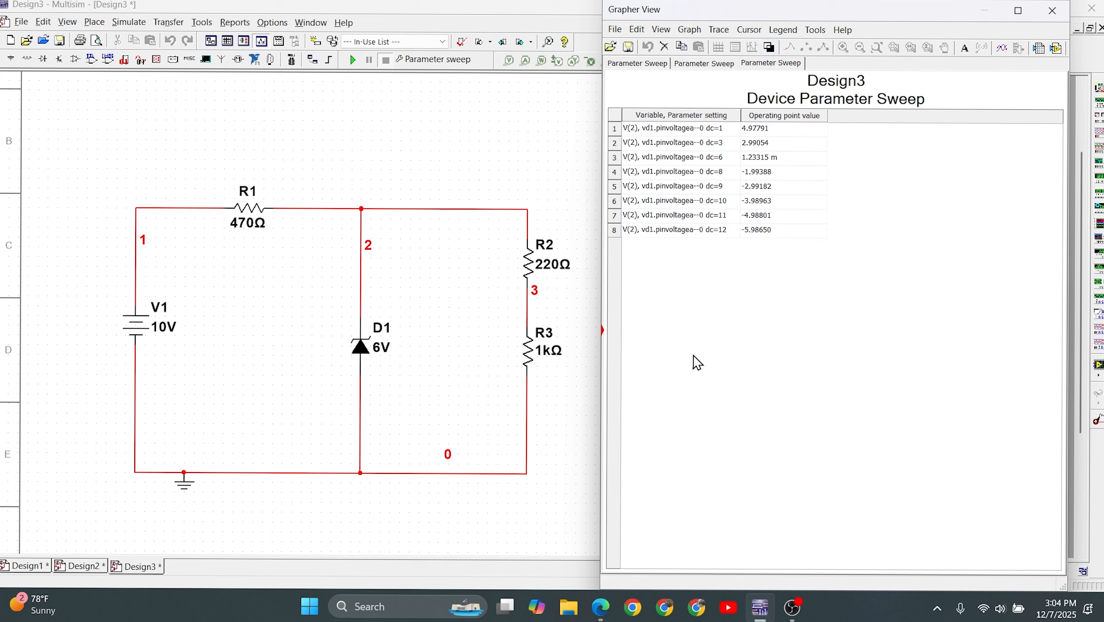
# - Switch to the lab manual PDF and draw a check mark beside the Figure 3.5, Line Regulation caption
pyautogui.click(600, 606)
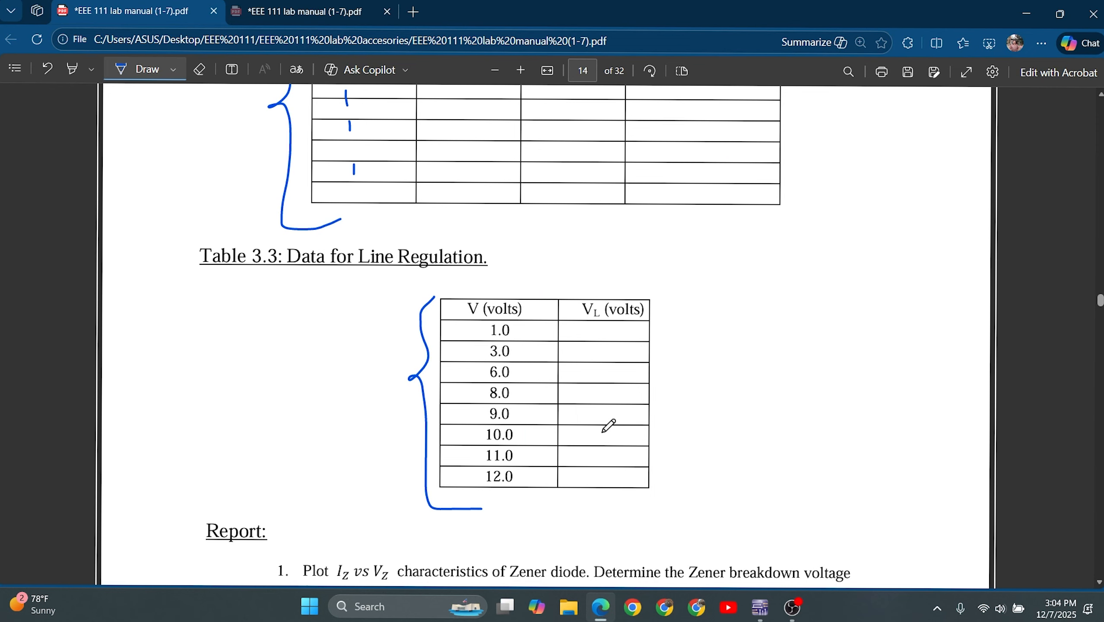
pyautogui.scroll(15, 604, 431)
pyautogui.scroll(10, 604, 345)
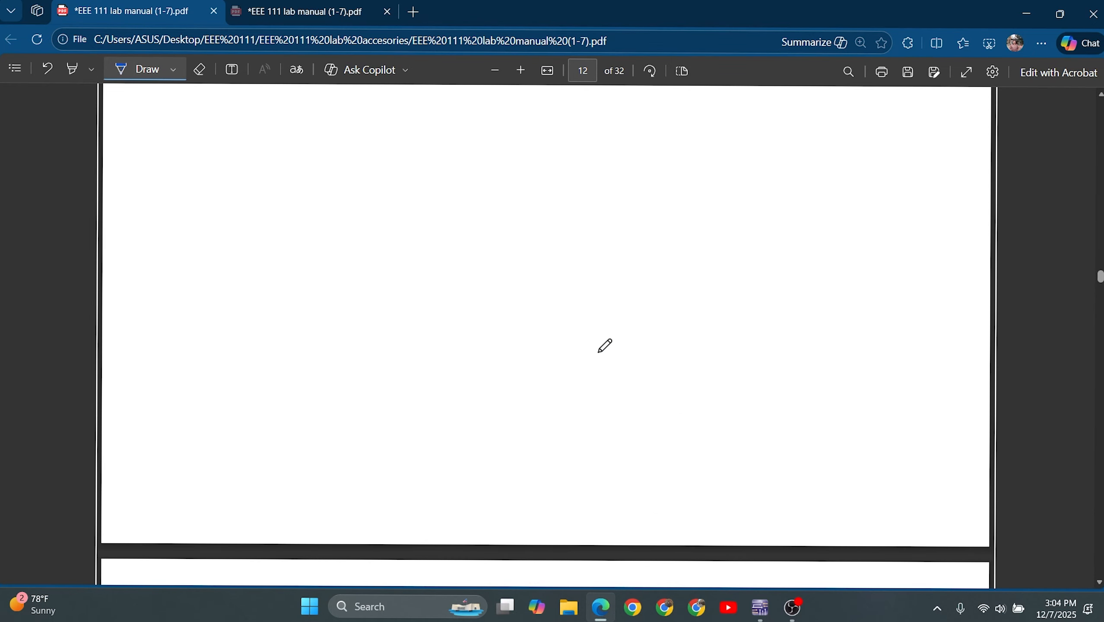
pyautogui.moveTo(621, 466); pyautogui.dragTo(703, 435)
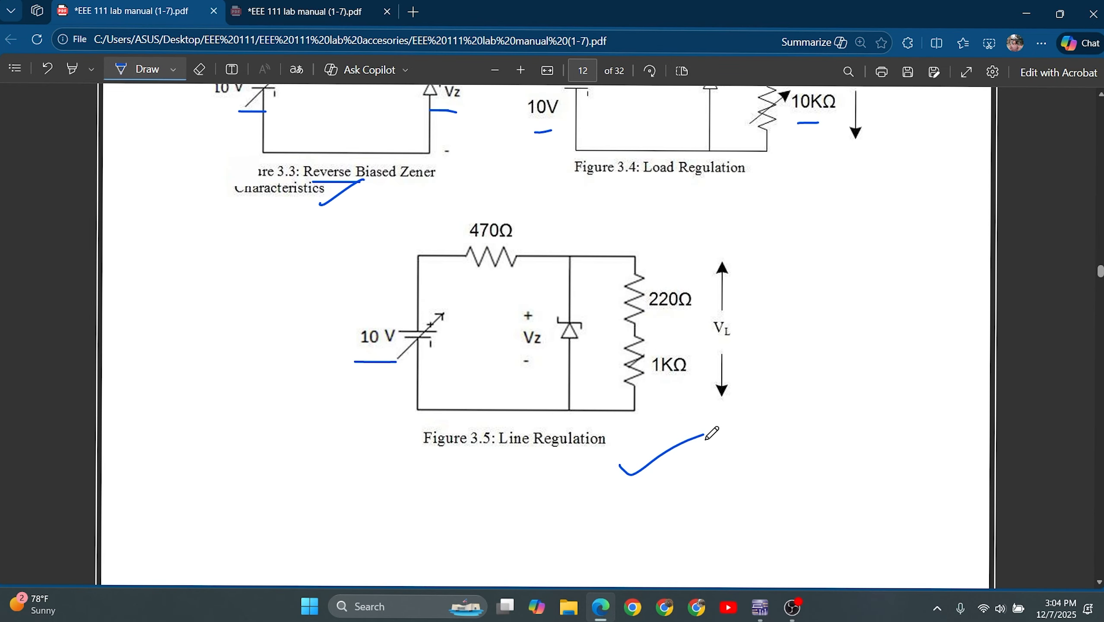
pyautogui.scroll(3, 512, 146)
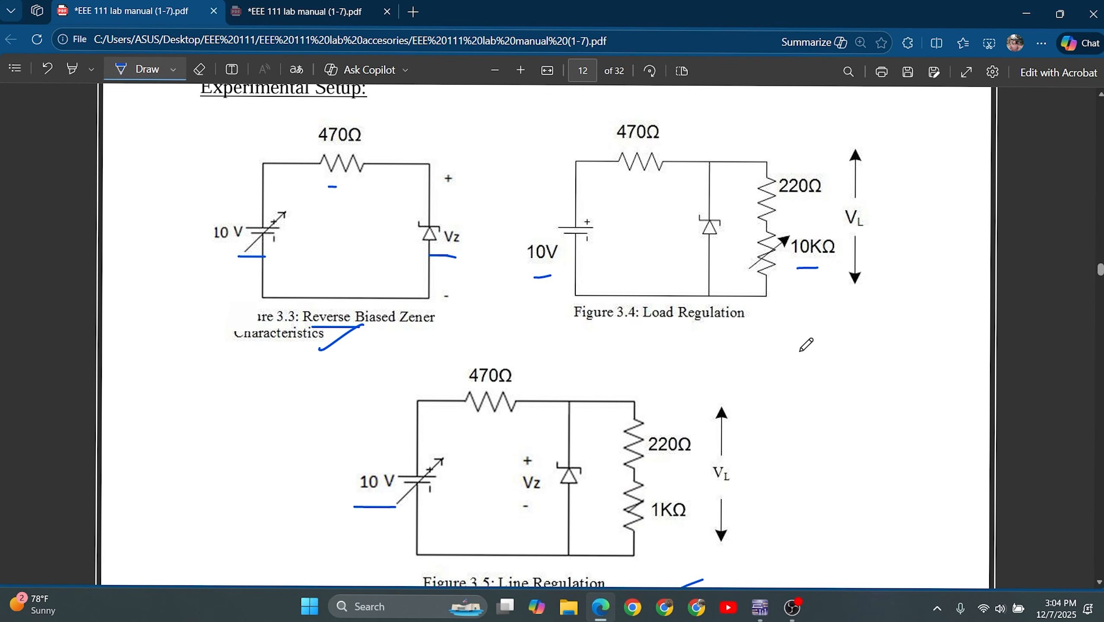